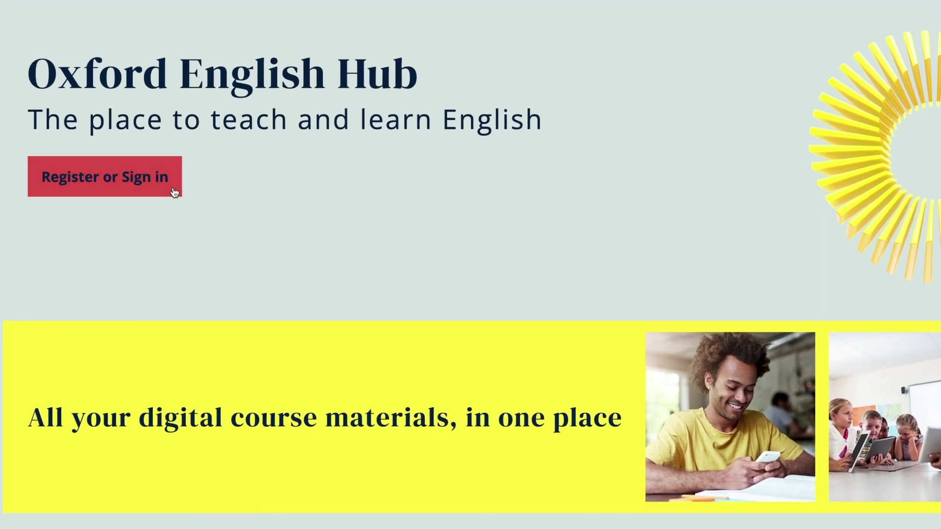
- Choose 'Register or Sign in' on the landing page to reach the Oxford ID sign-in page
{"action": "left_click", "coordinate": [174, 192]}
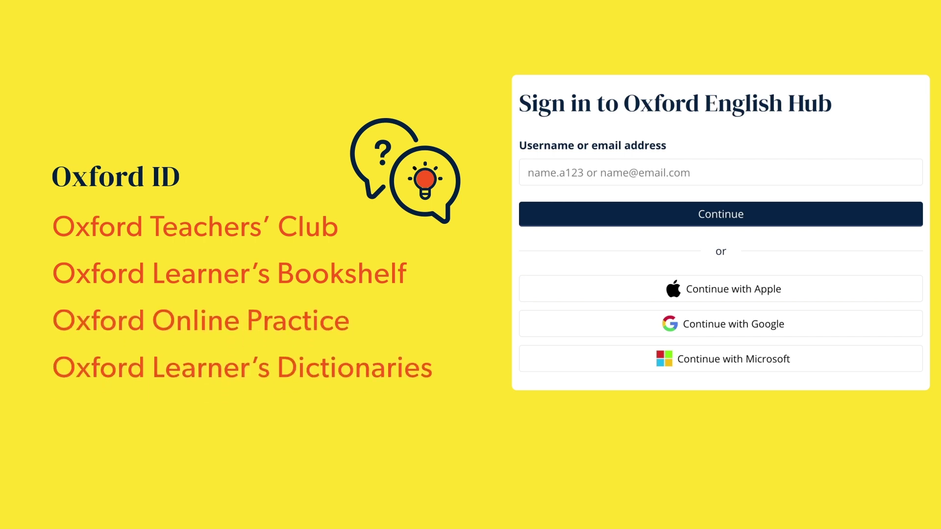
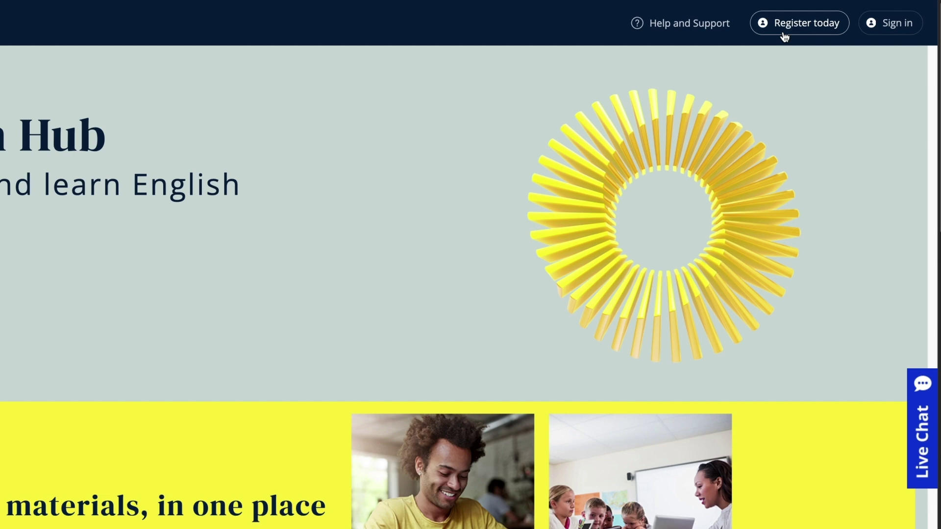
- Register a new Oxford ID with email, entering the account holder's first and last name
{"action": "left_click", "coordinate": [784, 23]}
{"action": "left_click", "coordinate": [704, 185]}
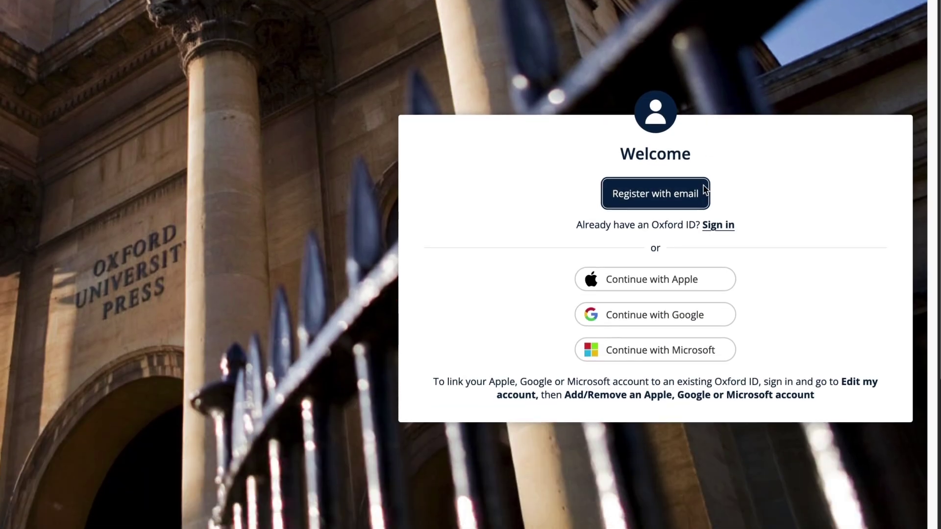
{"action": "left_click", "coordinate": [578, 126]}
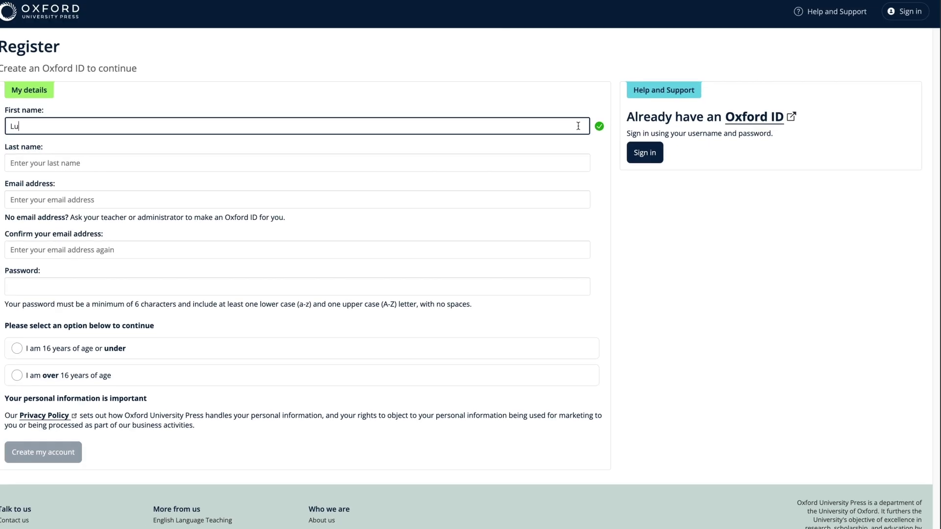
{"action": "key", "text": "Tab"}
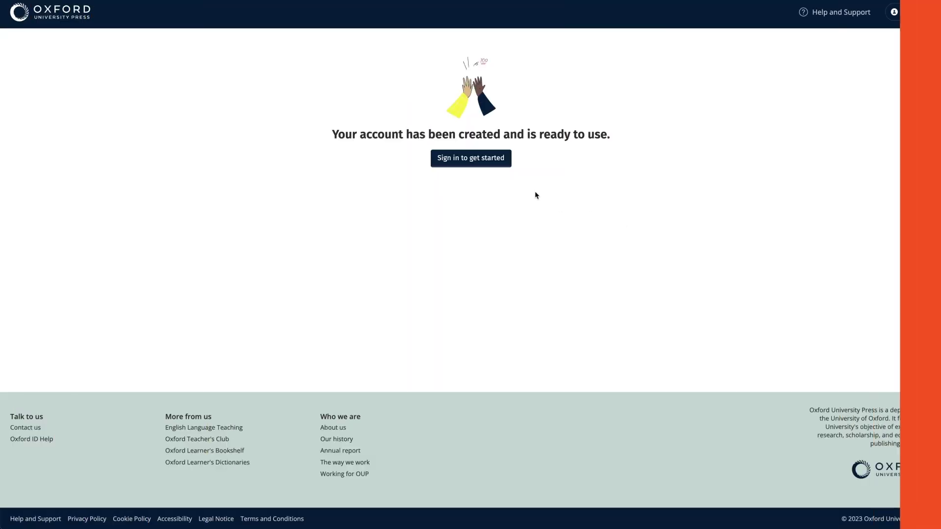
- Sign in with the new account's email address and password
{"action": "left_click", "coordinate": [471, 158]}
{"action": "left_click", "coordinate": [564, 150]}
{"action": "left_click", "coordinate": [567, 126]}
{"action": "type", "text": "••••••••••••"}
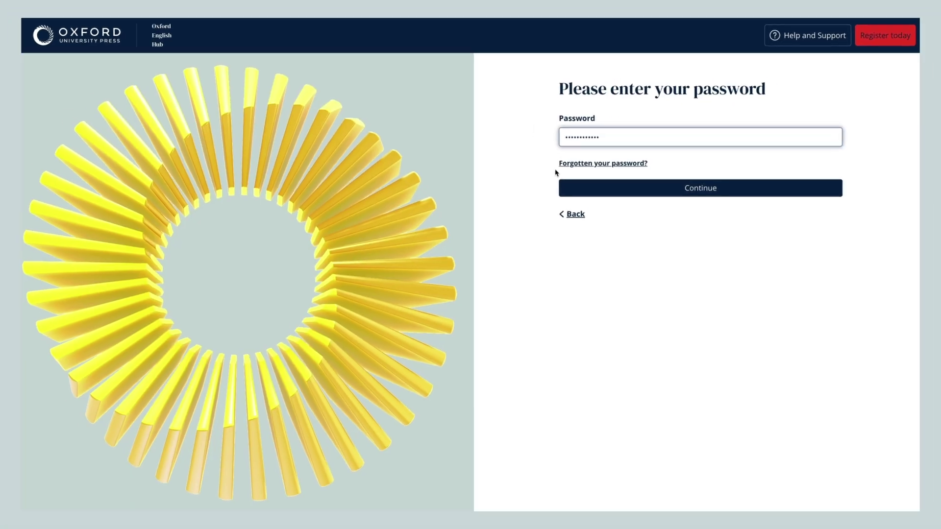
{"action": "left_click", "coordinate": [566, 191]}
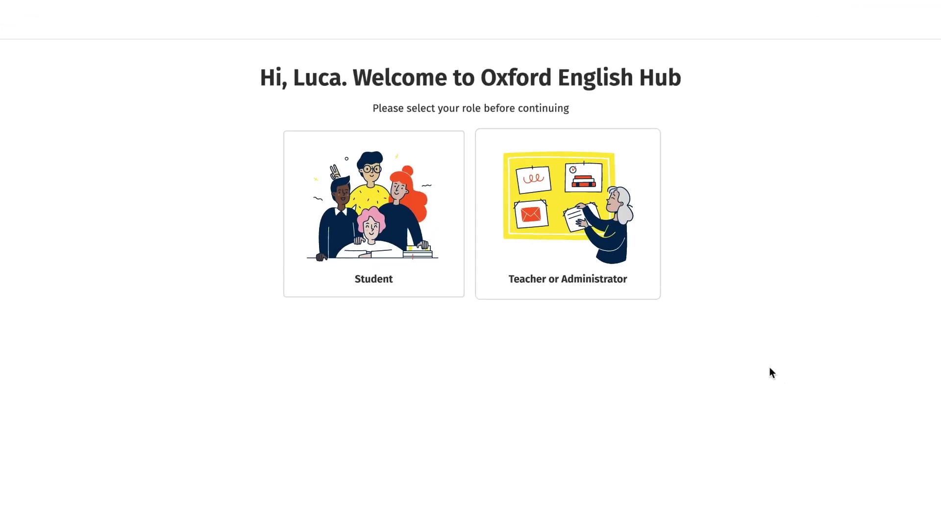
- Continue as Teacher or Administrator and view the still-empty My Courses list
{"action": "left_click", "coordinate": [609, 281]}
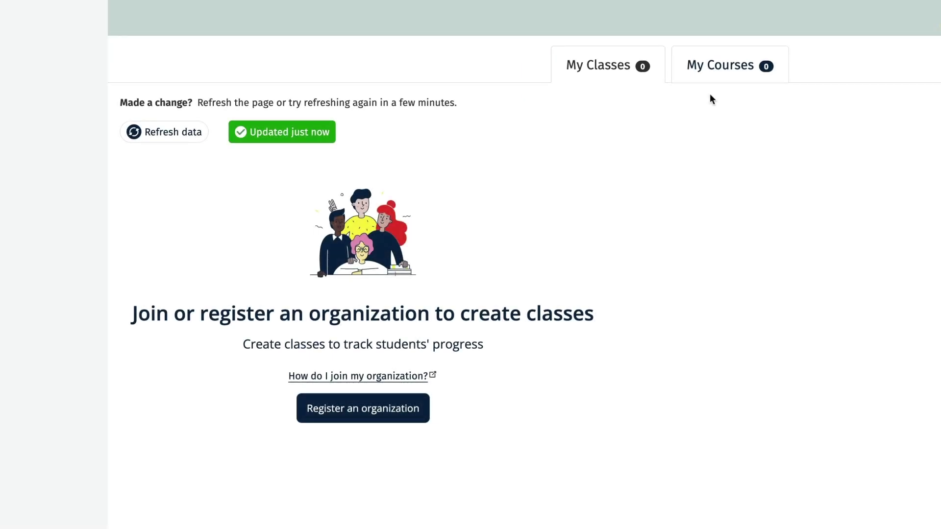
{"action": "left_click", "coordinate": [727, 78]}
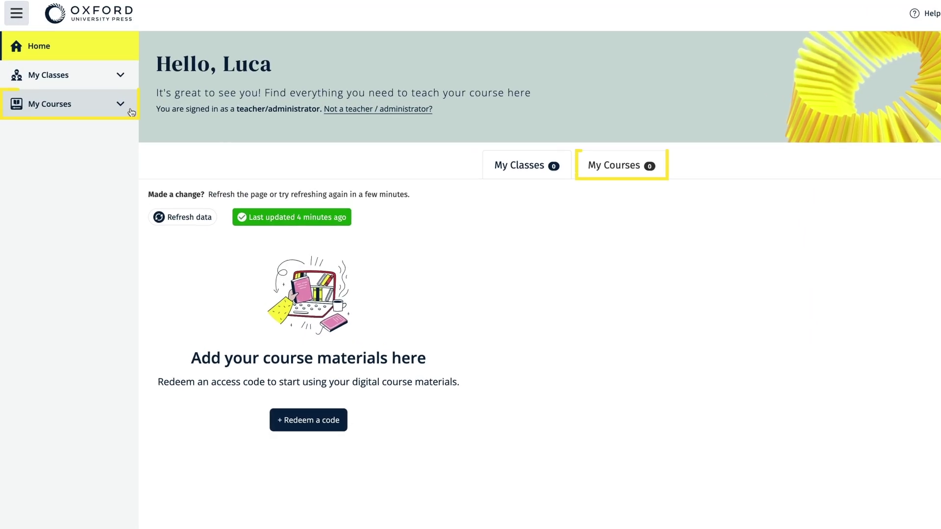
- Redeem the course access code to add Insight Second Edition, then open that course
{"action": "left_click", "coordinate": [131, 111]}
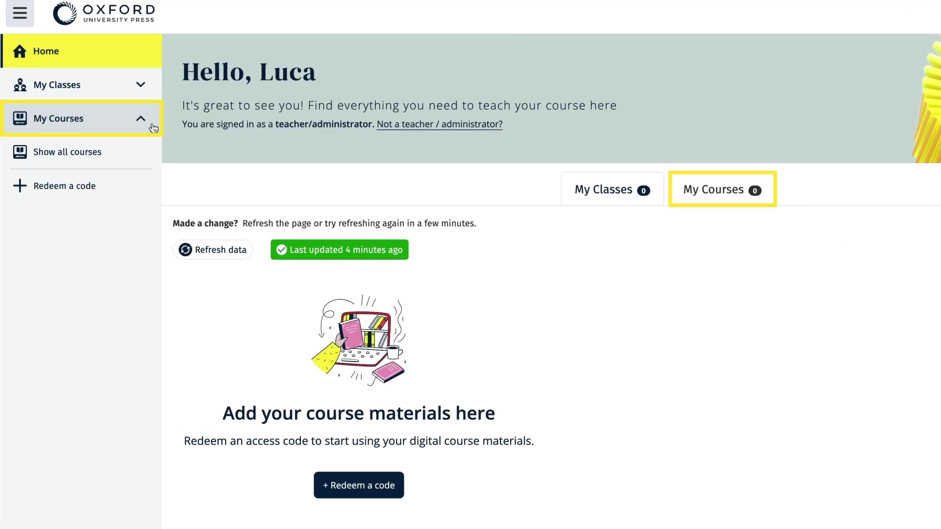
{"action": "left_click", "coordinate": [397, 485]}
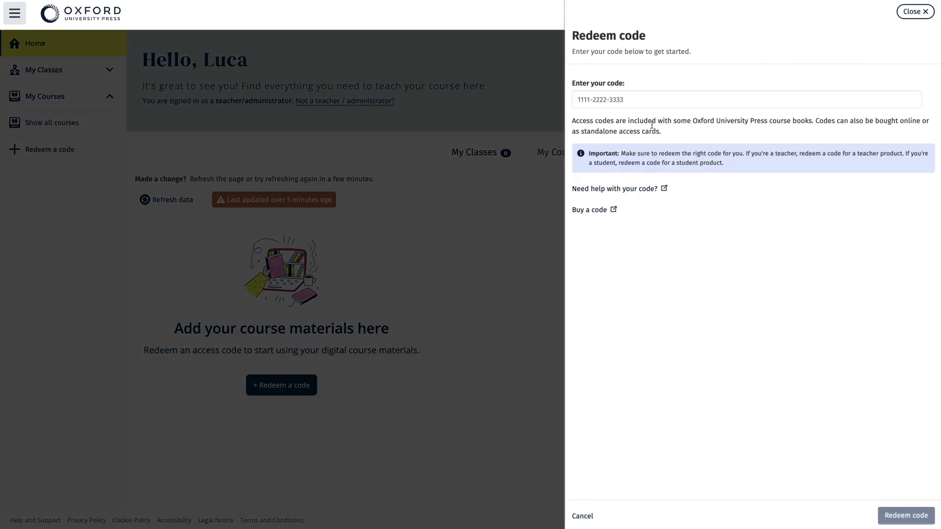
{"action": "left_click", "coordinate": [656, 100]}
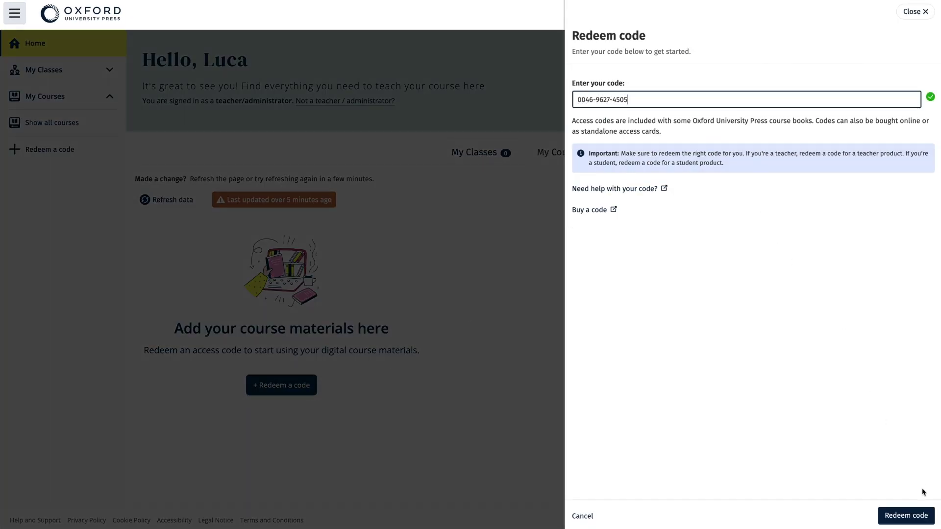
{"action": "left_click", "coordinate": [905, 515]}
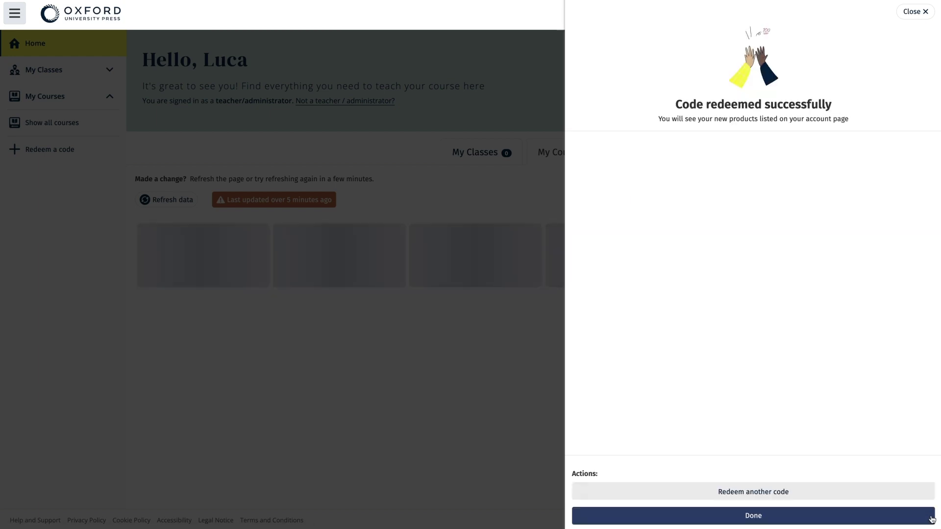
{"action": "left_click", "coordinate": [931, 518]}
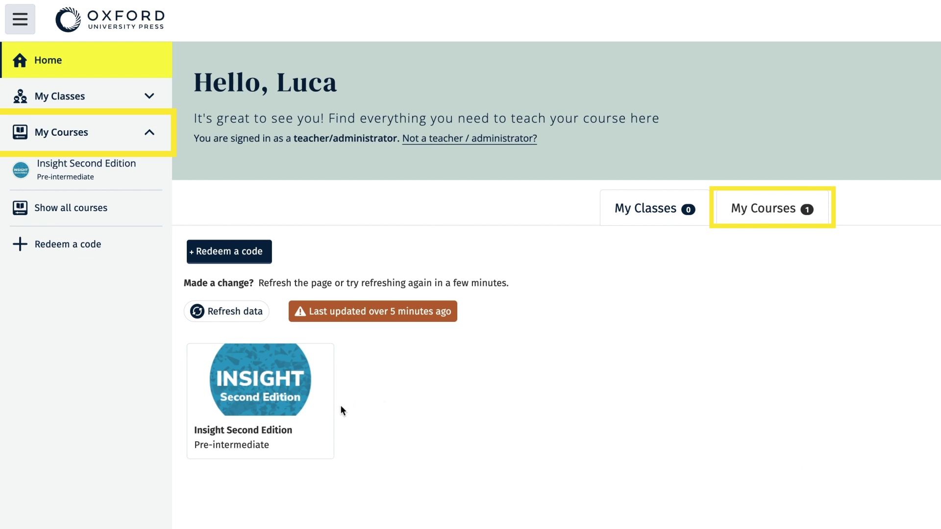
{"action": "left_click", "coordinate": [331, 414]}
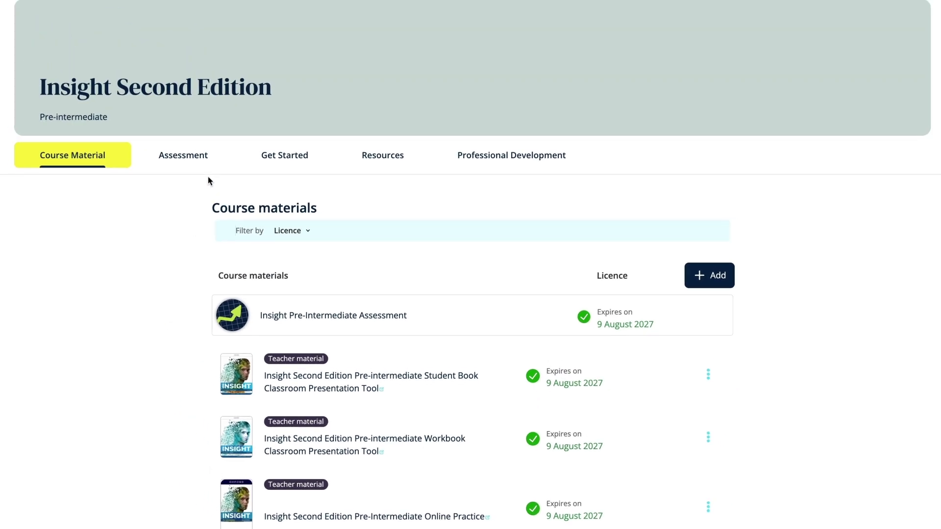
- Browse the Insight course's Assessment, Get started, Resources (in Student view) and Professional Development sections
{"action": "left_click", "coordinate": [211, 177]}
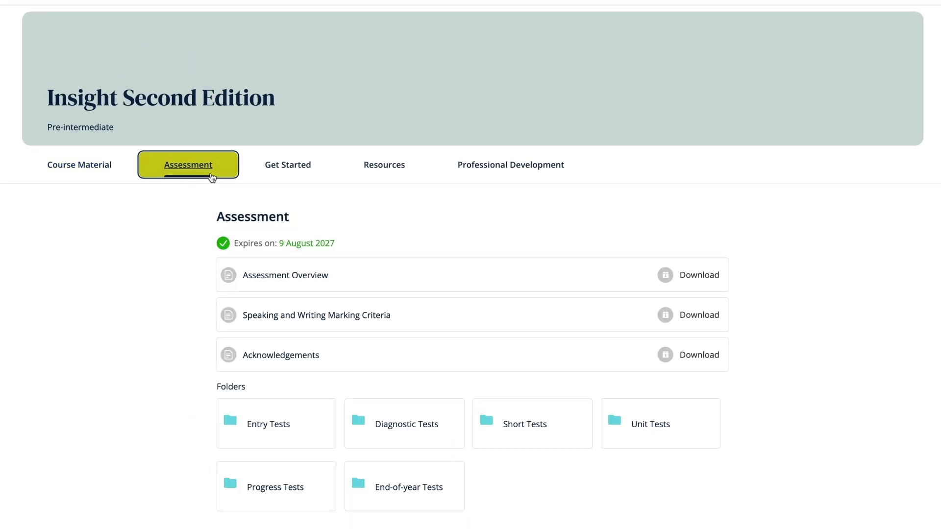
{"action": "left_click", "coordinate": [287, 177]}
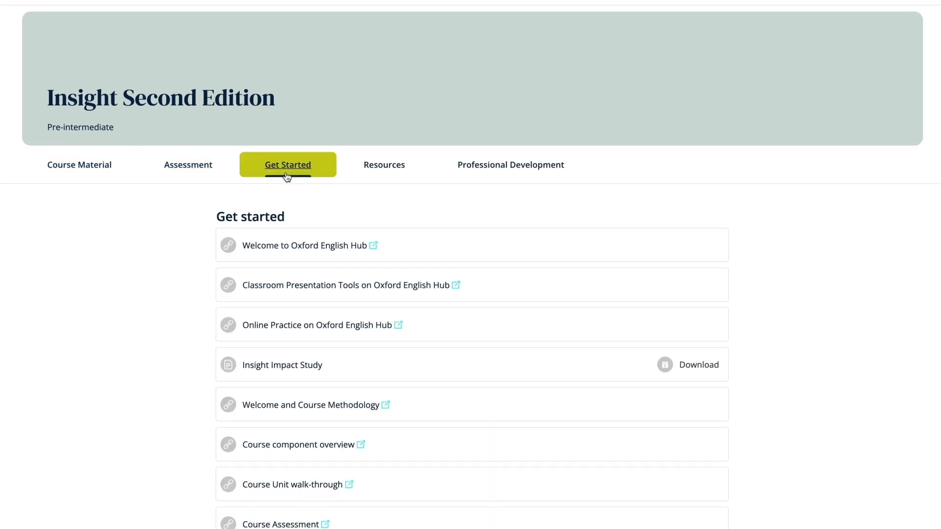
{"action": "left_click", "coordinate": [376, 175]}
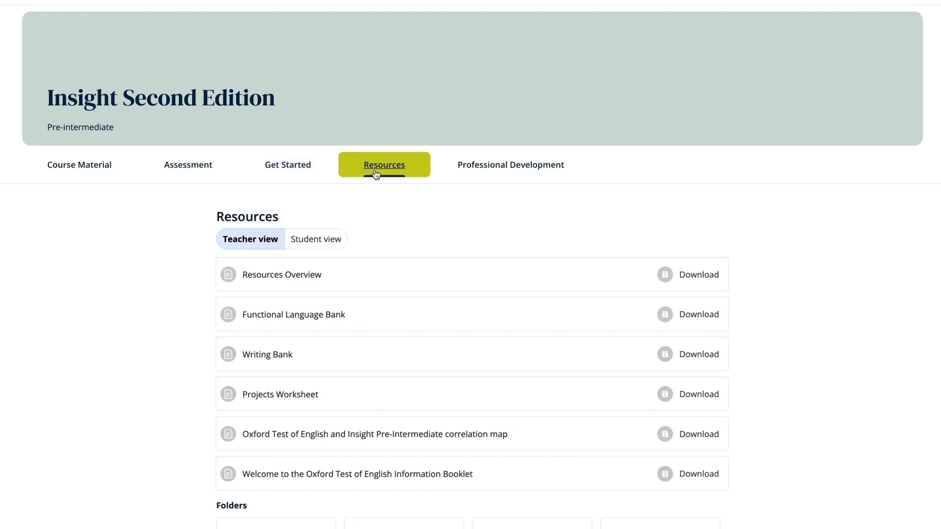
{"action": "left_click", "coordinate": [339, 238]}
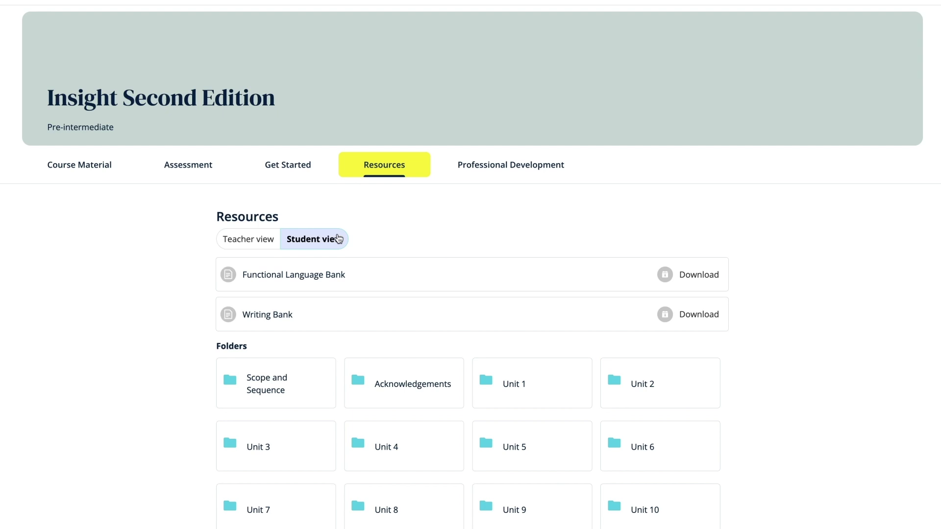
{"action": "left_click", "coordinate": [479, 173]}
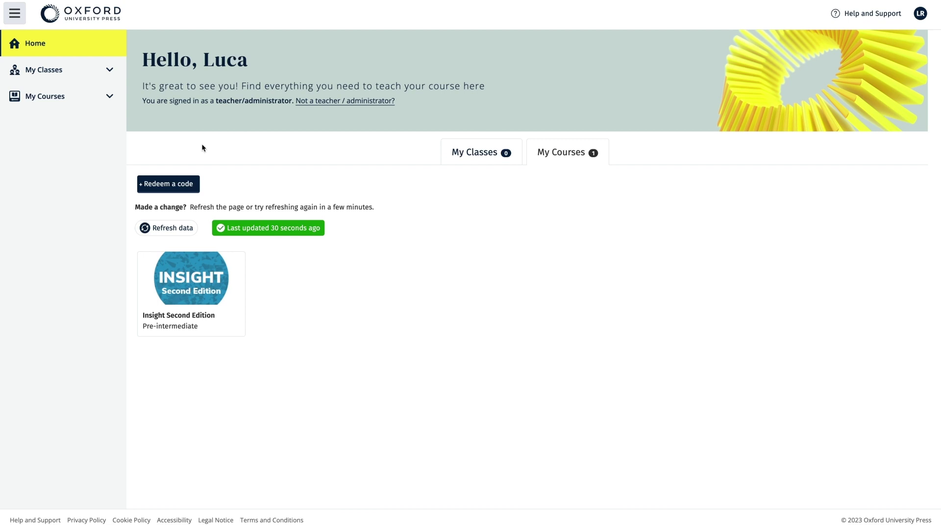
{"action": "left_click", "coordinate": [448, 162]}
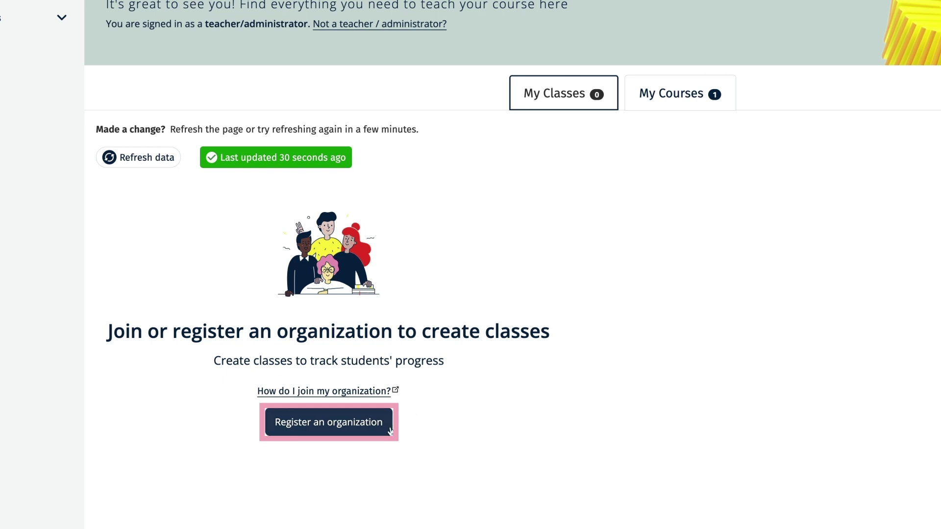
{"action": "left_click", "coordinate": [352, 422]}
{"action": "left_click", "coordinate": [298, 143]}
{"action": "type", "text": "Oxford Sch"}
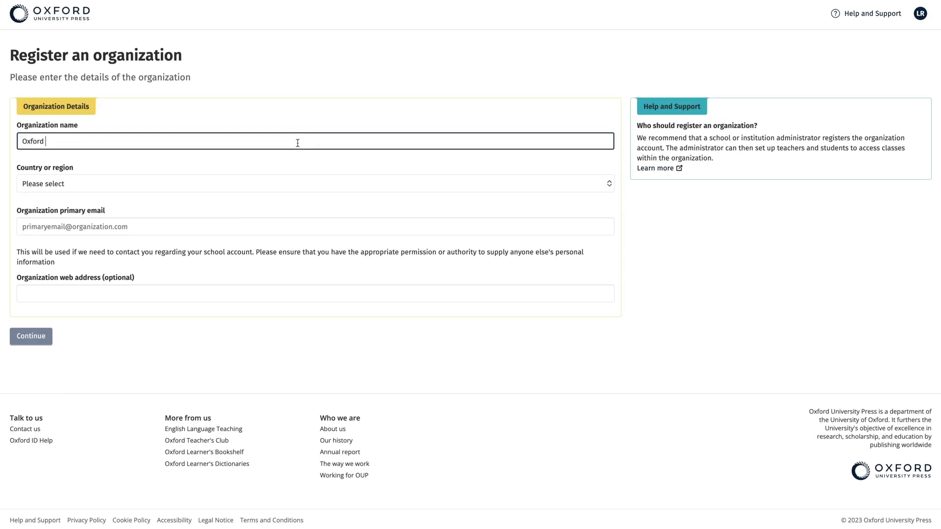
{"action": "type", "text": "ool of English"}
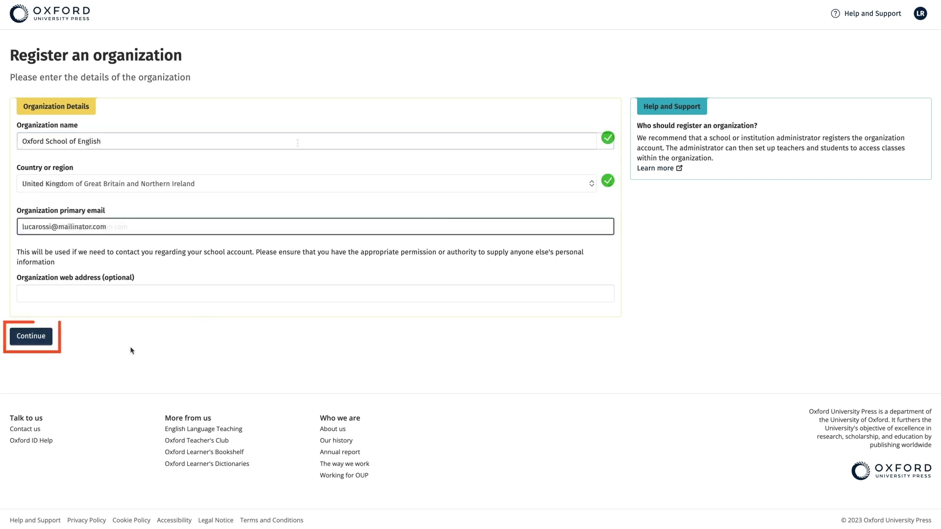
{"action": "left_click", "coordinate": [52, 342]}
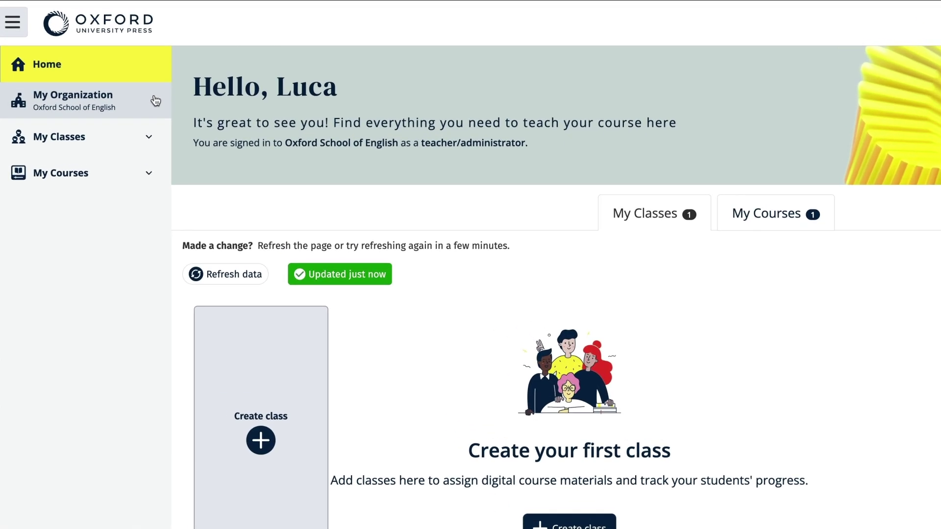
- Check the Oxford School of English staff list, then return to its empty Students tab
{"action": "left_click", "coordinate": [153, 100]}
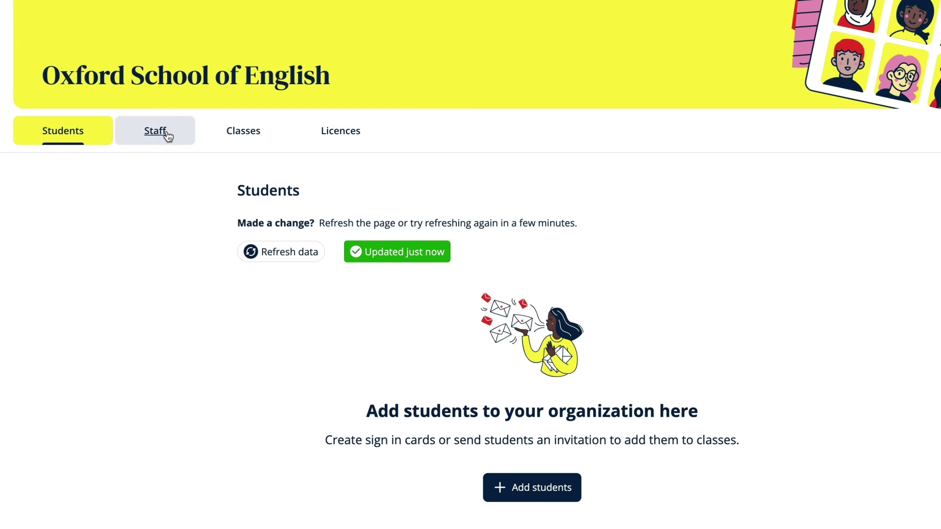
{"action": "left_click", "coordinate": [165, 135]}
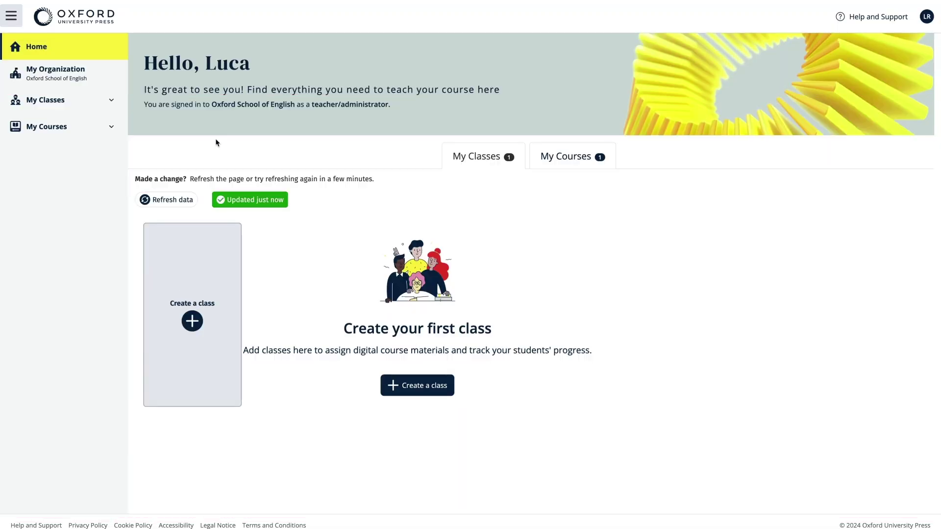
{"action": "left_click", "coordinate": [115, 78]}
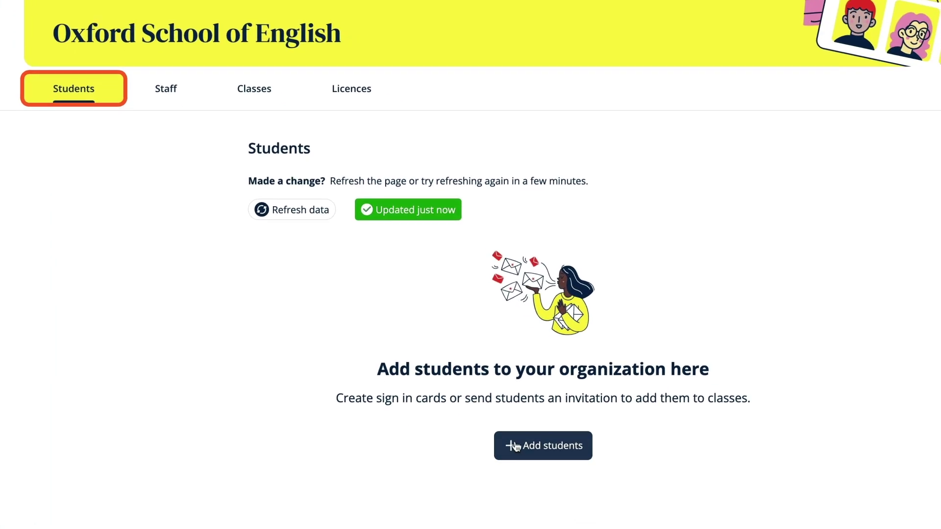
- Enter a student's first and last name with a generated username, then switch to Import students
{"action": "left_click", "coordinate": [517, 447]}
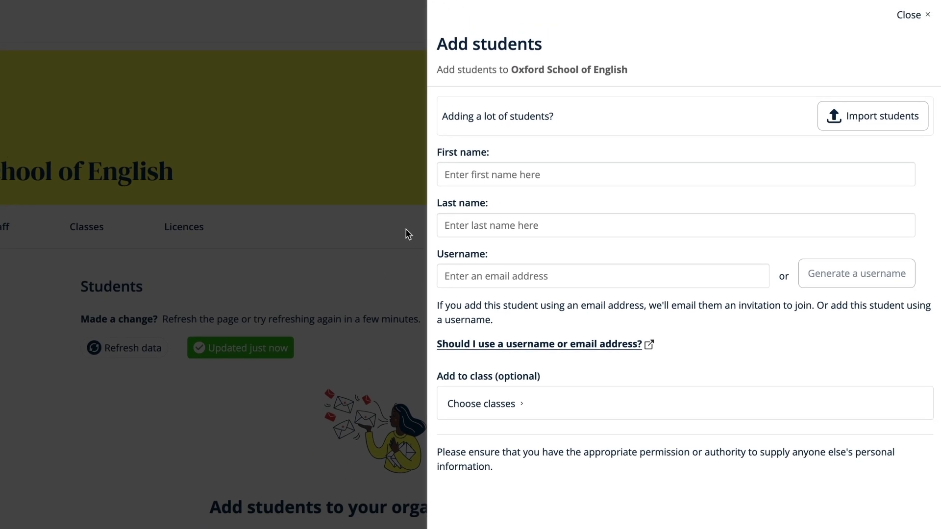
{"action": "left_click", "coordinate": [451, 176]}
{"action": "key", "text": "Tab"}
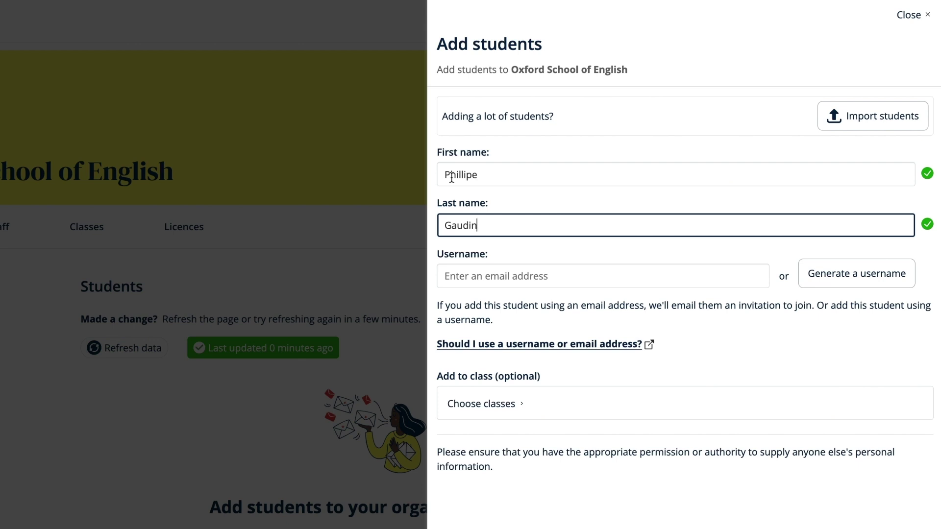
{"action": "left_click", "coordinate": [883, 284]}
{"action": "left_click", "coordinate": [885, 278]}
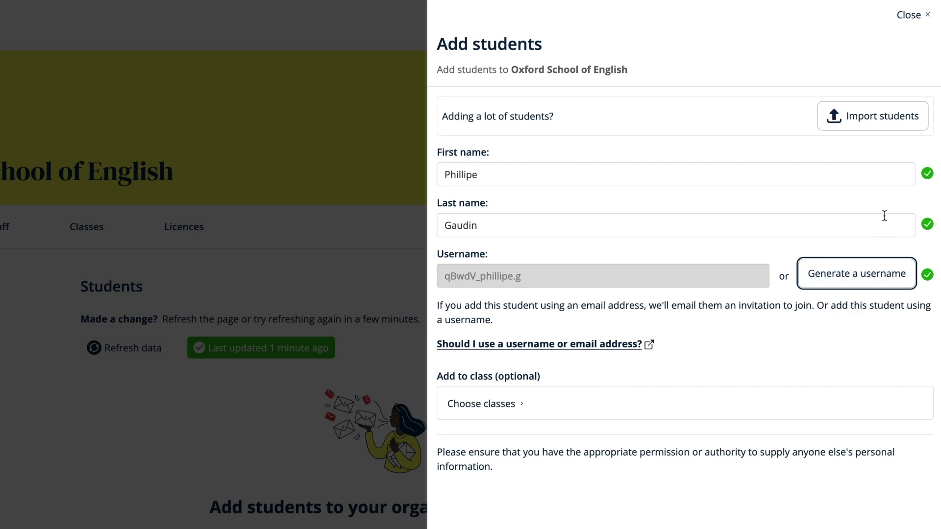
{"action": "left_click", "coordinate": [880, 122]}
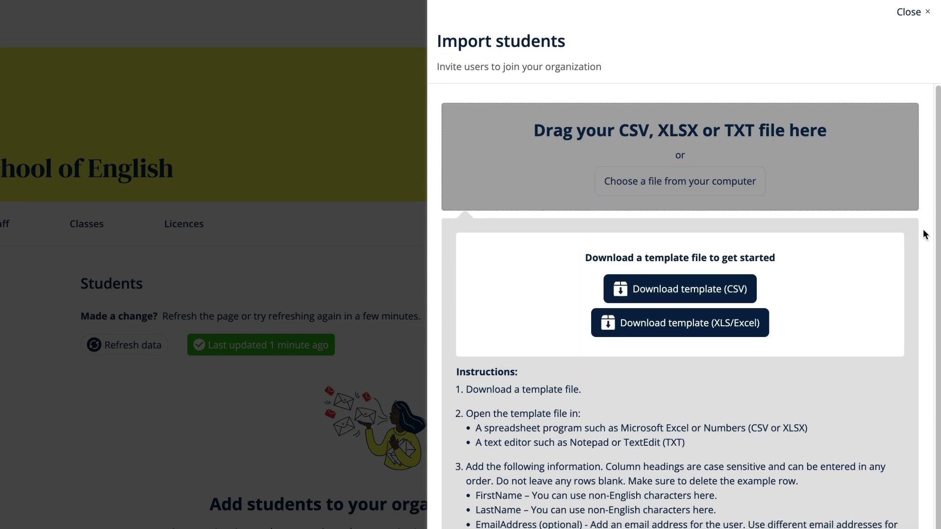
- Import students from ImportUserTemplate (44).csv and download their sign-in cards
{"action": "scroll", "coordinate": [924, 142], "scroll_direction": "down", "scroll_amount": 4}
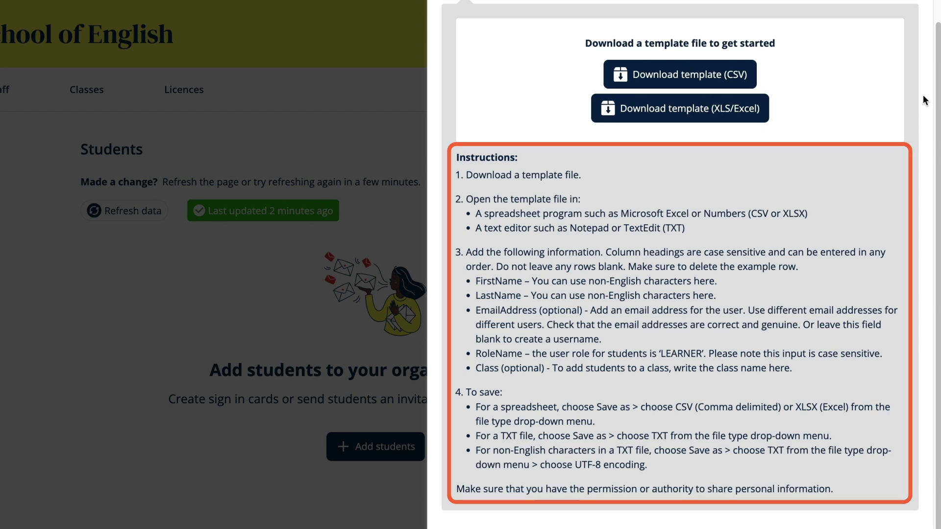
{"action": "scroll", "coordinate": [924, 100], "scroll_direction": "up", "scroll_amount": 3}
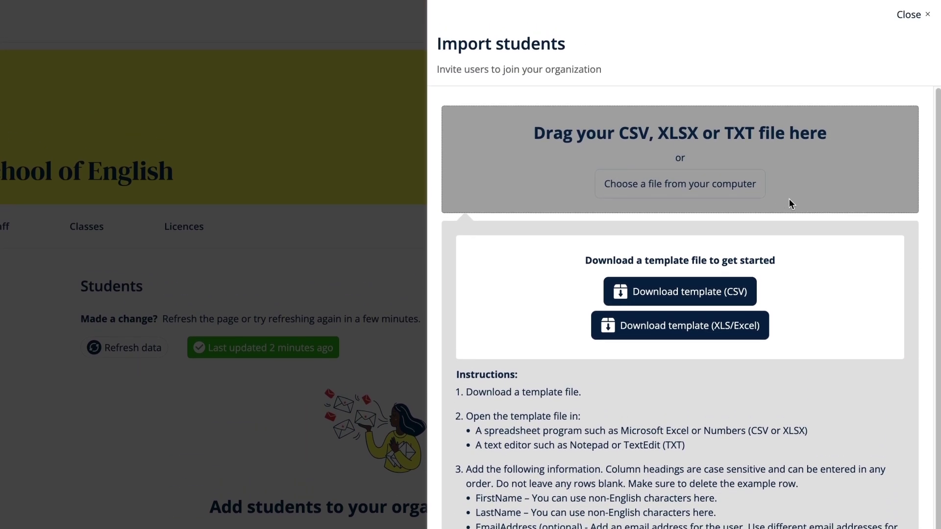
{"action": "left_click", "coordinate": [751, 191]}
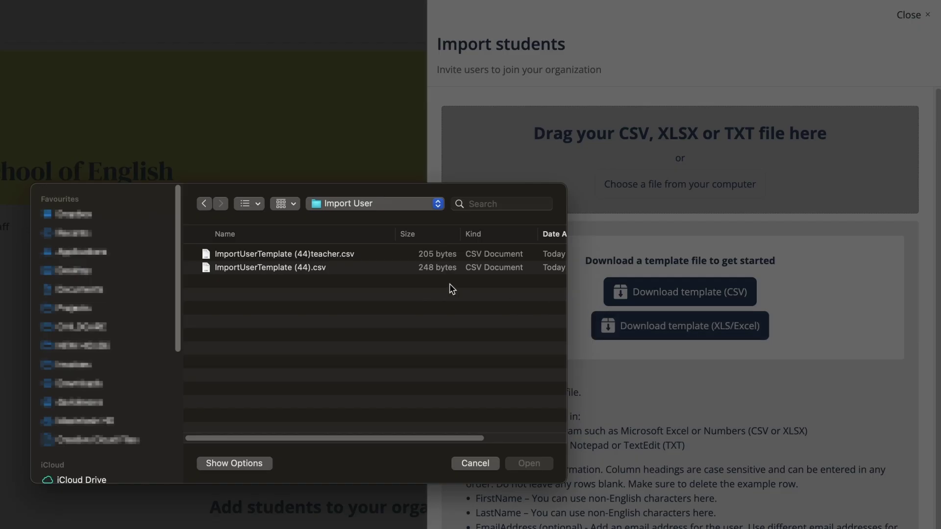
{"action": "left_click", "coordinate": [363, 267]}
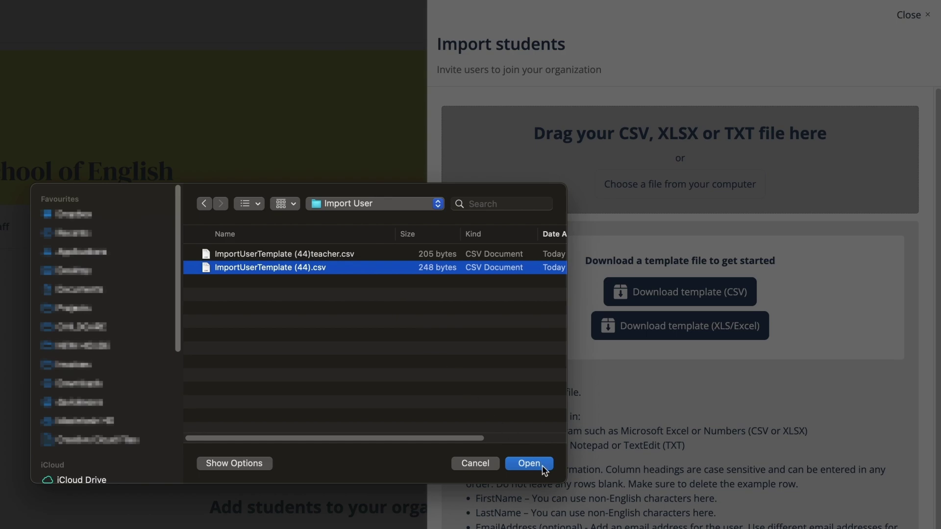
{"action": "left_click", "coordinate": [539, 463]}
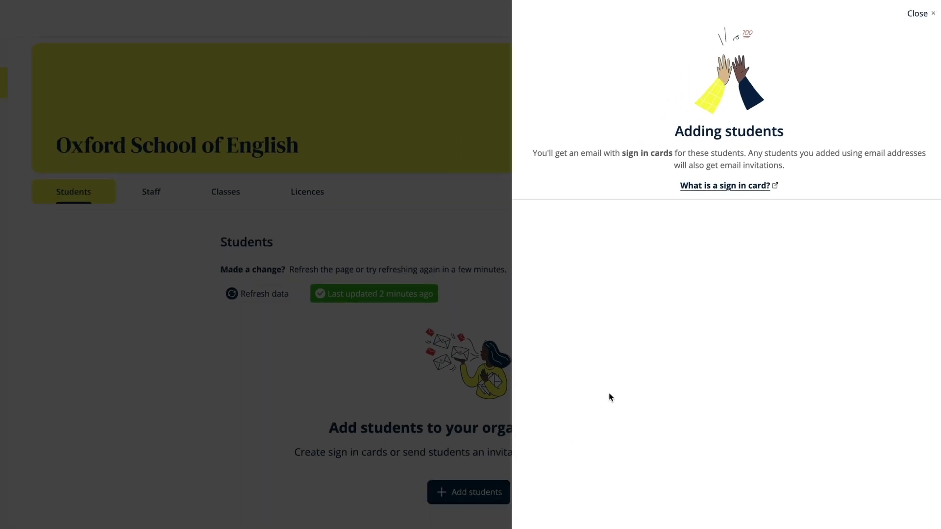
{"action": "left_click", "coordinate": [815, 514]}
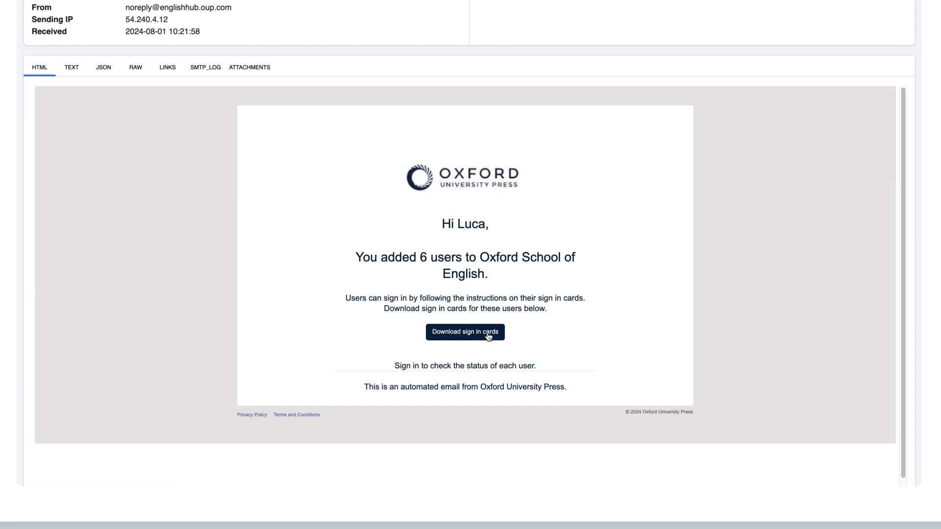
{"action": "left_click", "coordinate": [488, 334]}
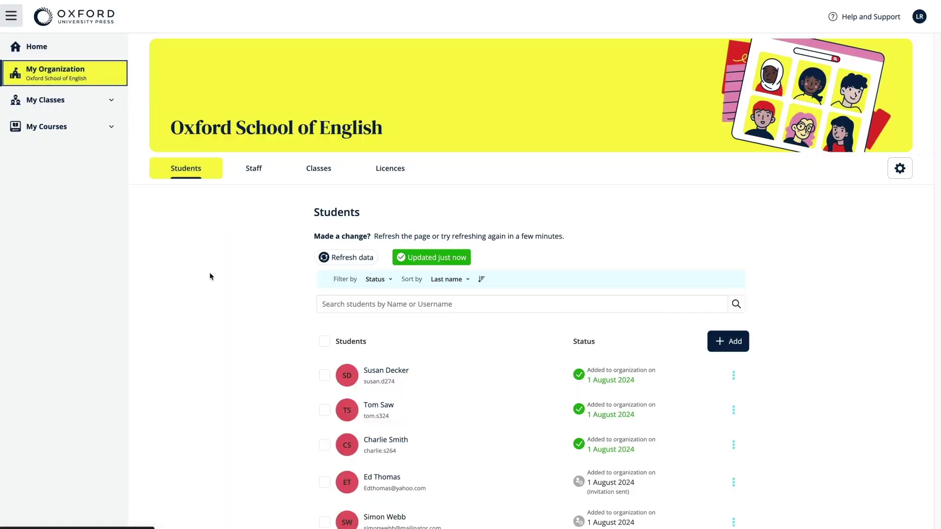
- Scroll through the six imported students, all added on 1 August 2024
{"action": "scroll", "coordinate": [262, 334], "scroll_direction": "down", "scroll_amount": 2}
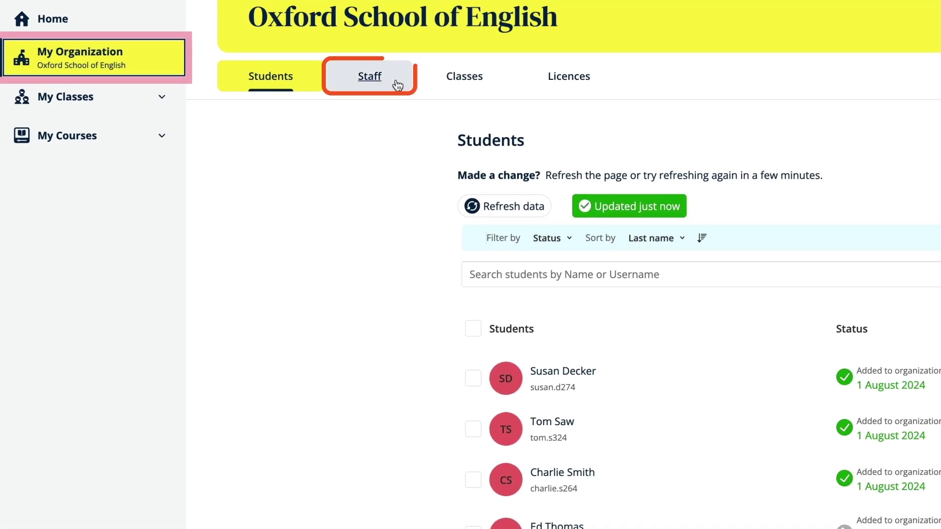
- From the Staff tab, start adding staff and switch to Import staff members
{"action": "left_click", "coordinate": [394, 83]}
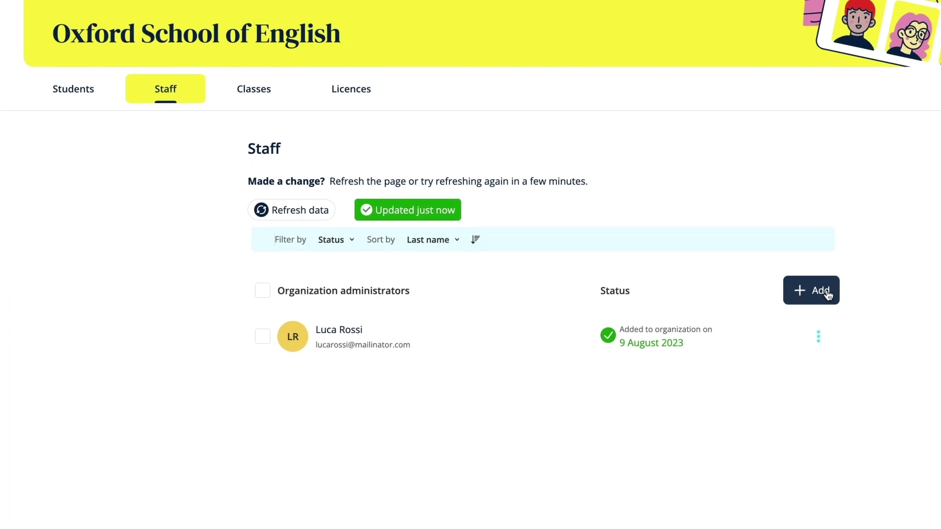
{"action": "left_click", "coordinate": [823, 292]}
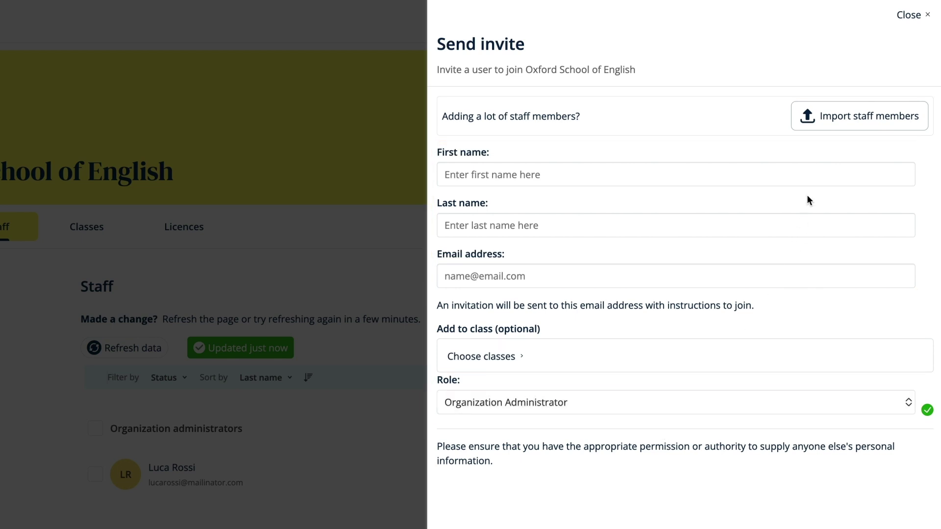
{"action": "left_click", "coordinate": [823, 130]}
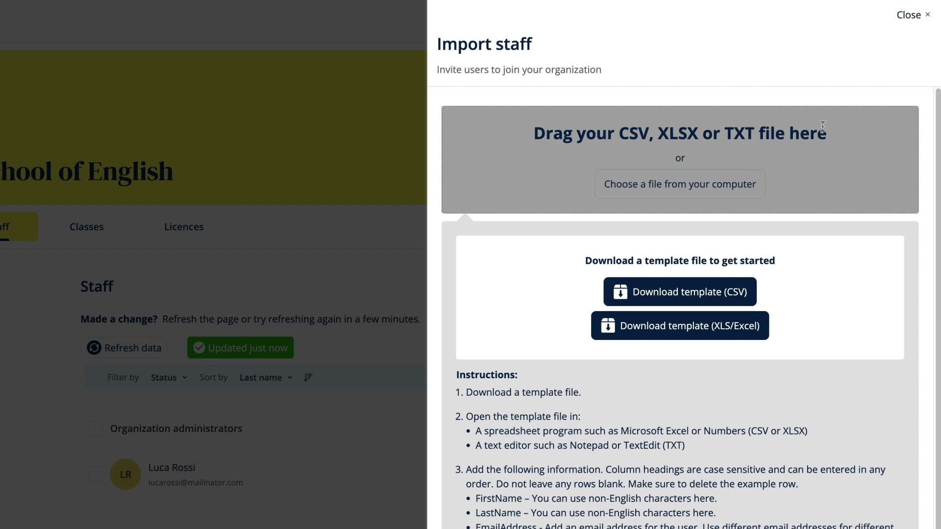
- Upload ImportUserTemplate (44)teacher.csv as the staff file and refresh the Staff list to show three invited teachers
{"action": "left_click", "coordinate": [719, 186]}
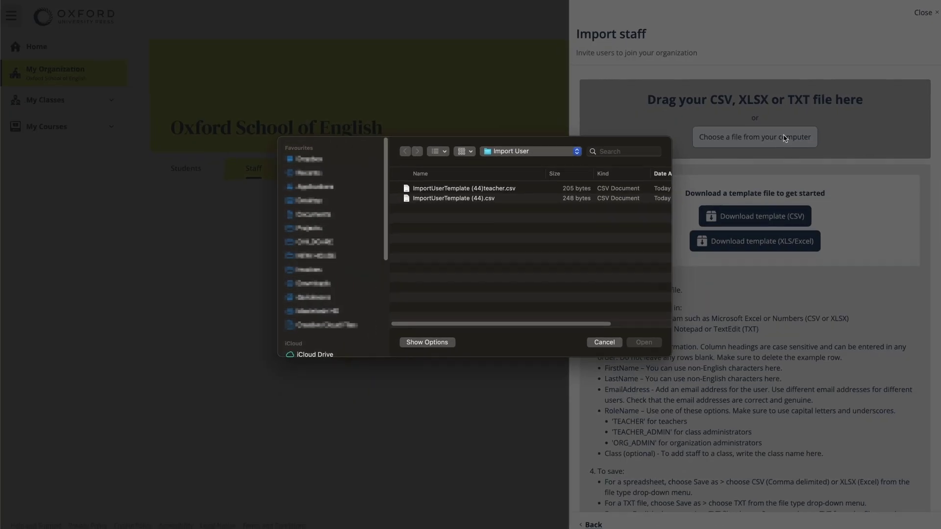
{"action": "left_click", "coordinate": [542, 190]}
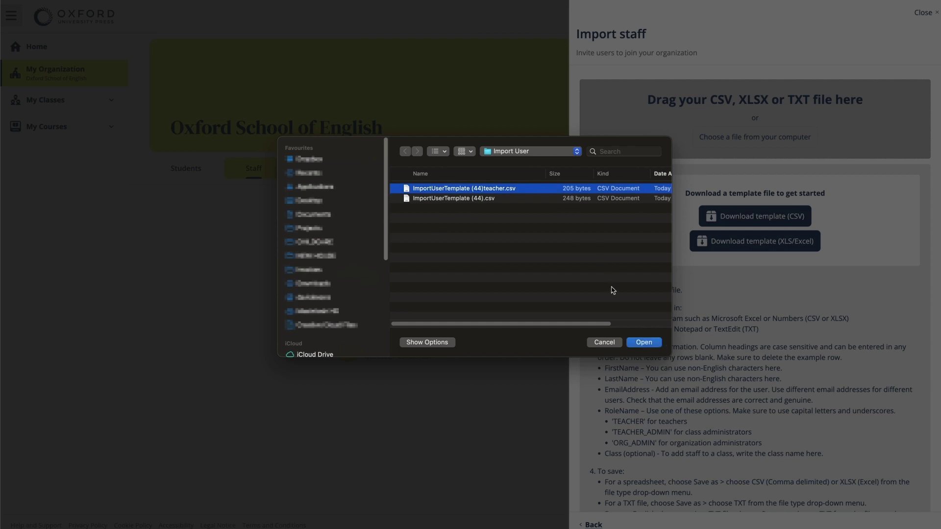
{"action": "left_click", "coordinate": [644, 342]}
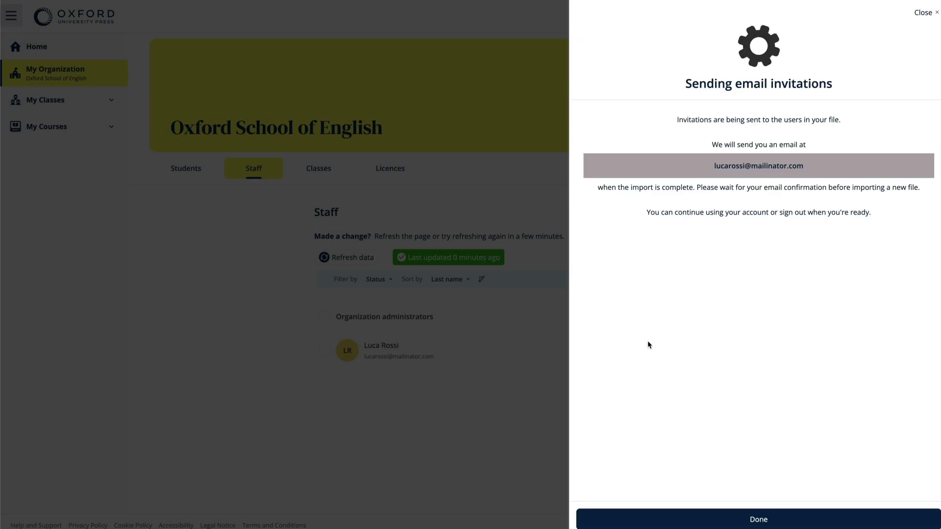
{"action": "left_click", "coordinate": [716, 517]}
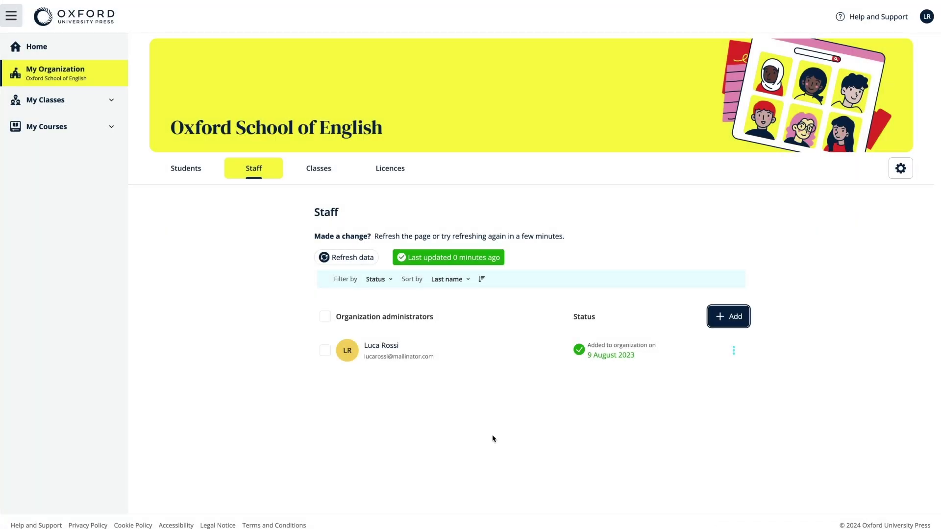
{"action": "left_click", "coordinate": [371, 264]}
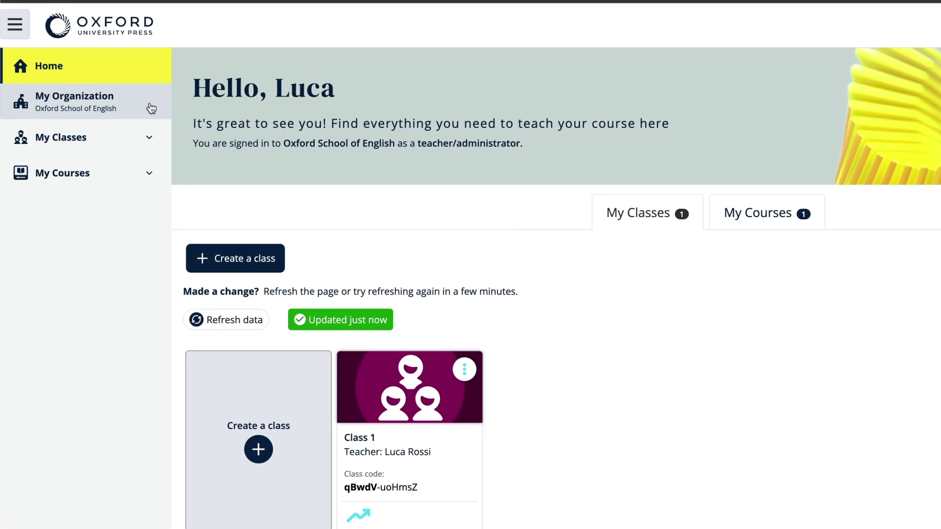
- Bring up the Add licences panel from Oxford School of English's Licences tab under My Organization
{"action": "left_click", "coordinate": [152, 108]}
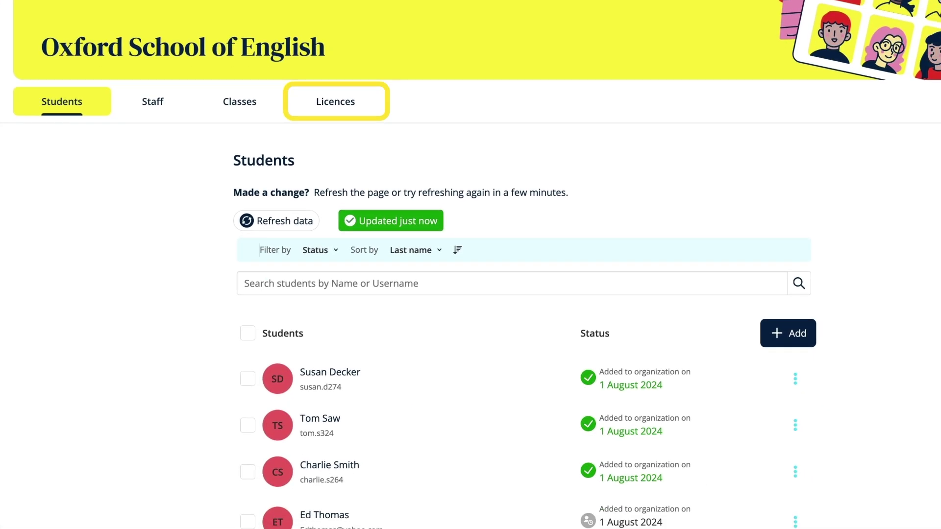
{"action": "left_click", "coordinate": [367, 103]}
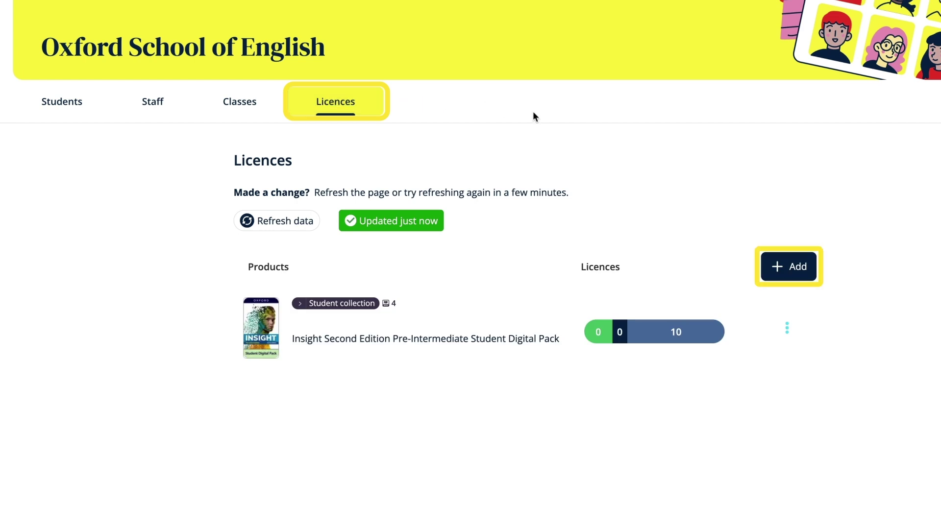
{"action": "left_click", "coordinate": [791, 267]}
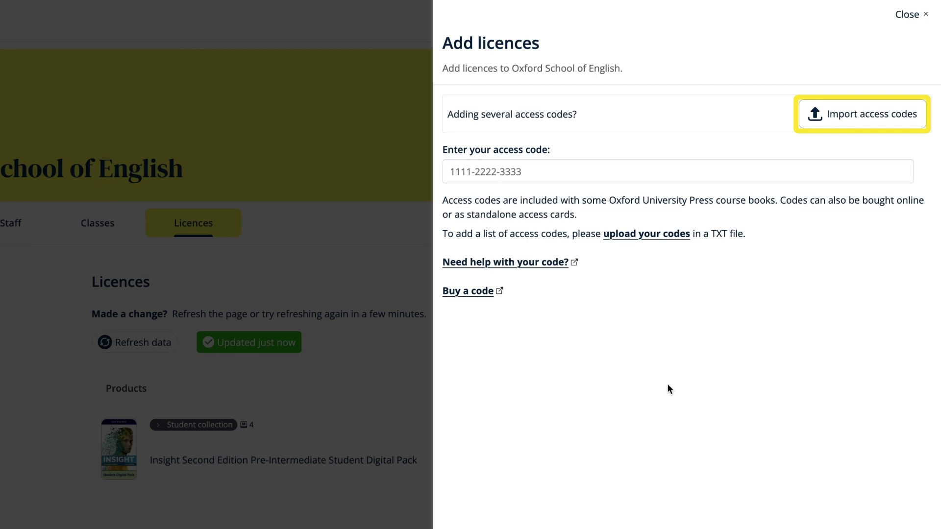
- Bulk-import access codes by uploading the Insight Pre Int St D Pack.txt file
{"action": "left_click", "coordinate": [874, 126]}
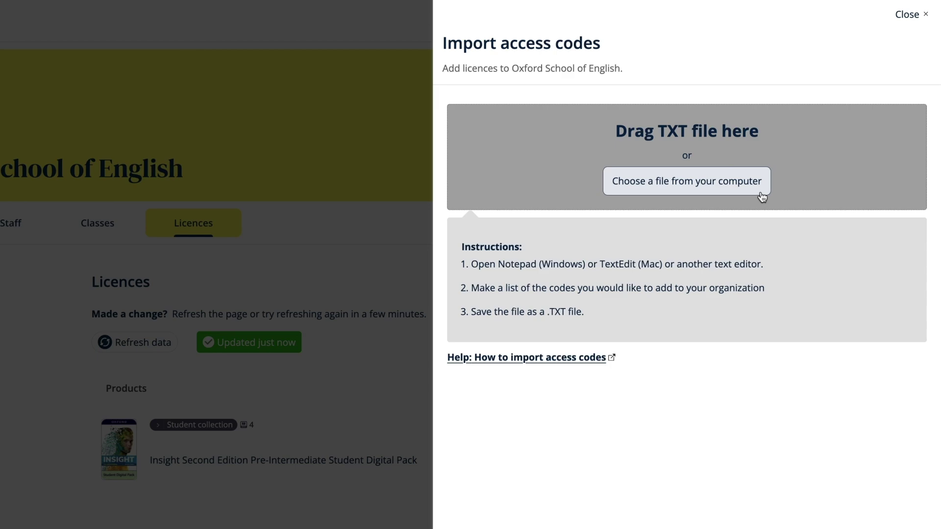
{"action": "left_click", "coordinate": [761, 195]}
{"action": "left_click", "coordinate": [532, 455]}
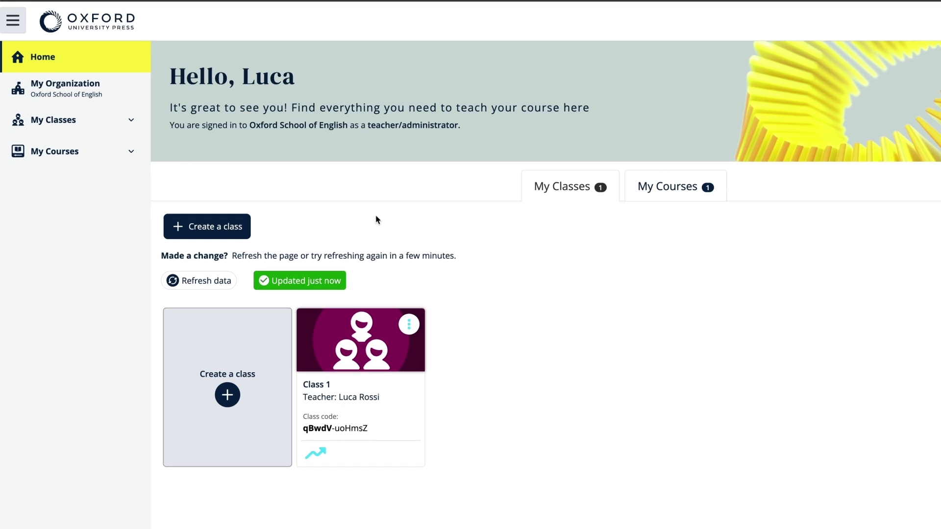
- View the available licences on My Organization's Licences tab
{"action": "left_click", "coordinate": [167, 110]}
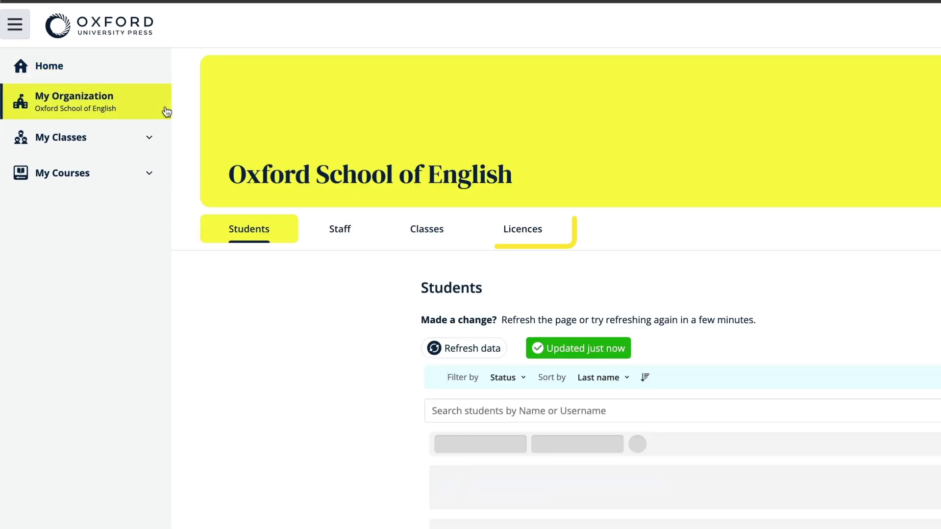
{"action": "left_click", "coordinate": [550, 232]}
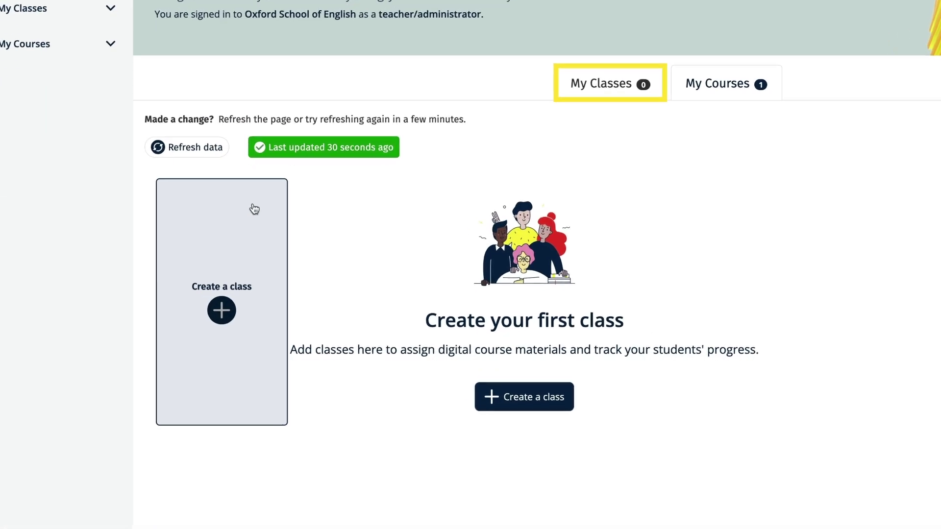
- Create a class named 'Class 1', continue to the next step, and copy its class code
{"action": "left_click", "coordinate": [254, 208]}
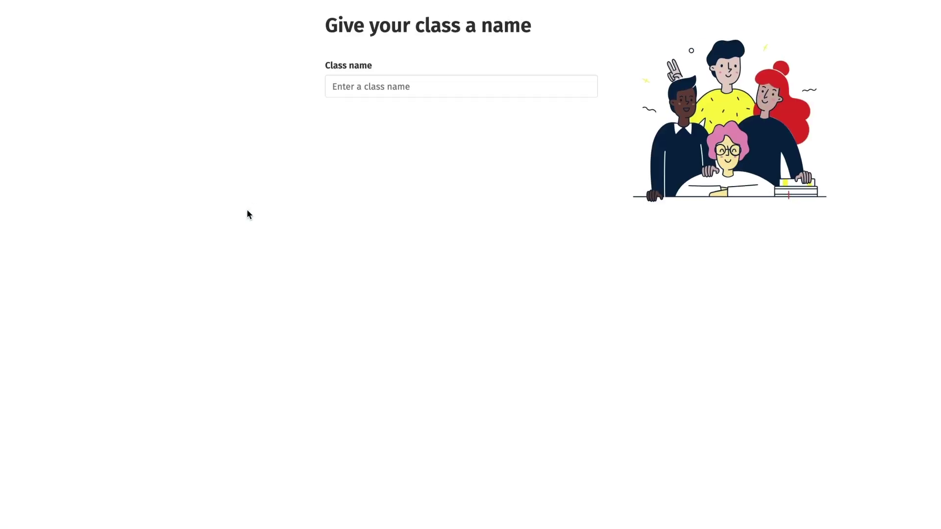
{"action": "left_click", "coordinate": [365, 146]}
{"action": "type", "text": "Class 1"}
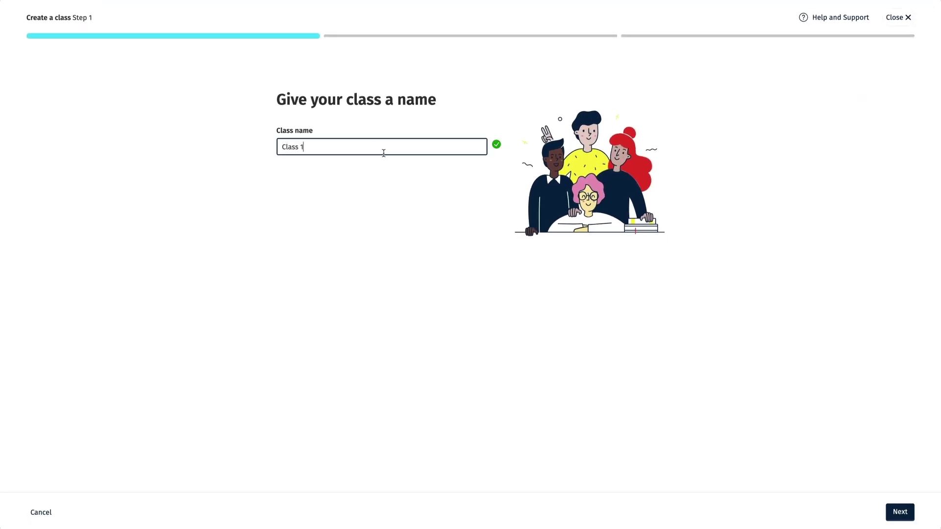
{"action": "left_click", "coordinate": [910, 515]}
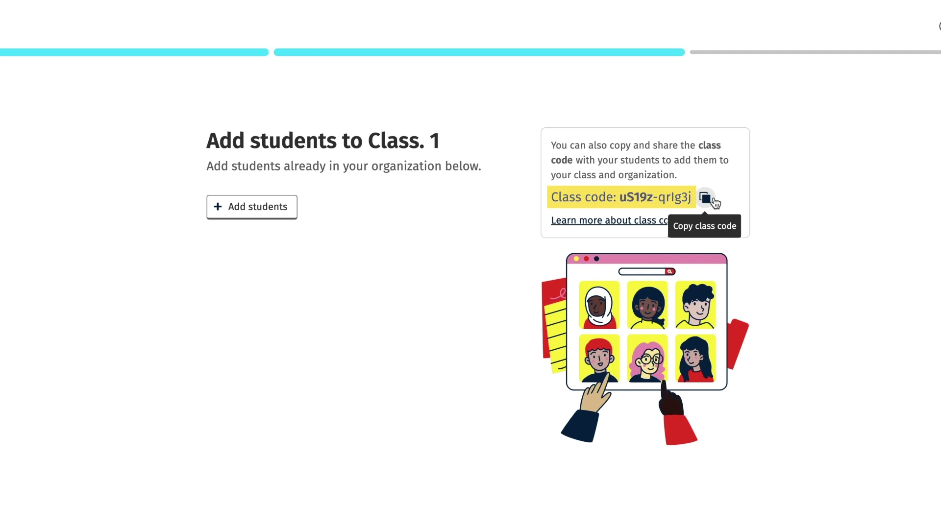
{"action": "left_click", "coordinate": [706, 199]}
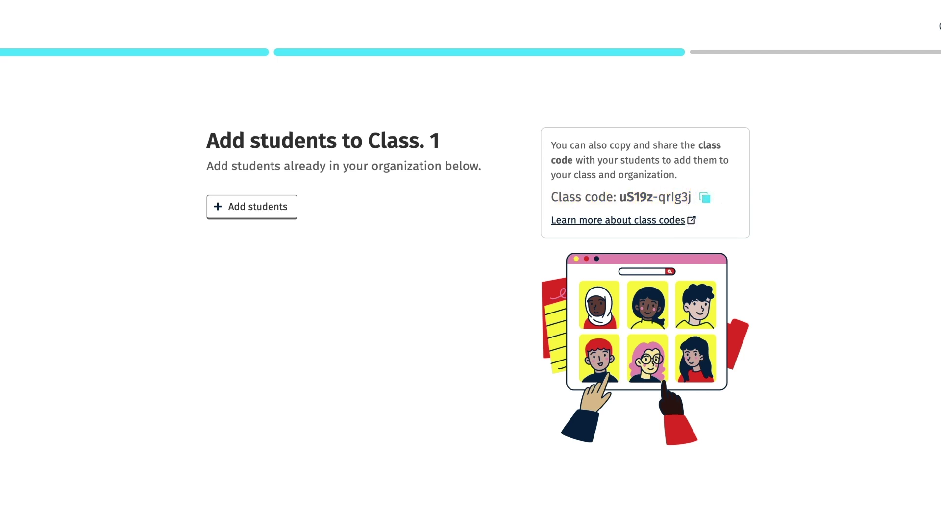
- Add the second, fifth and last students to Class 1, then advance to the course materials step
{"action": "left_click", "coordinate": [273, 212]}
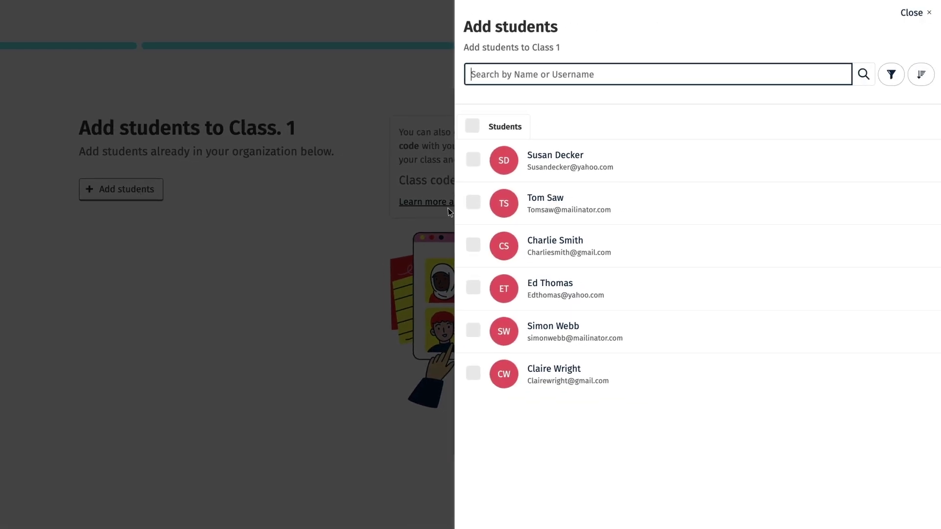
{"action": "left_click", "coordinate": [473, 202]}
{"action": "left_click", "coordinate": [474, 329]}
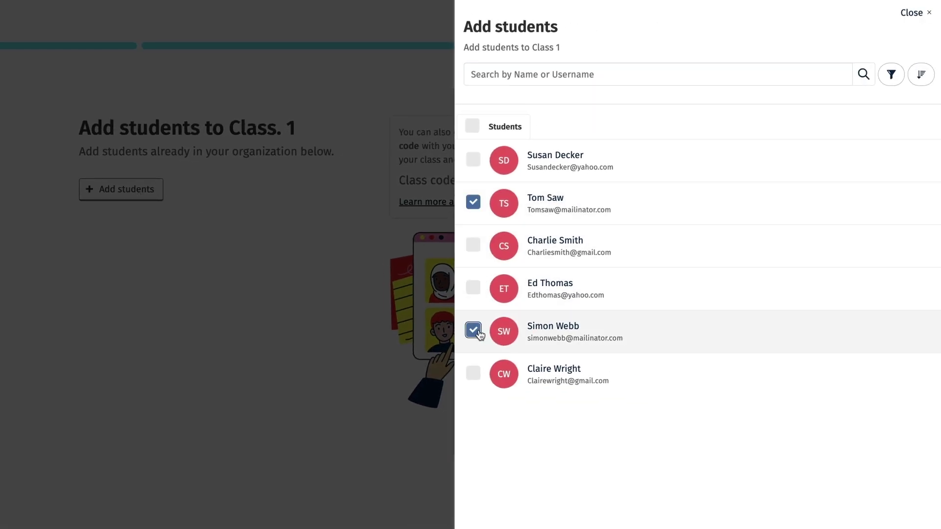
{"action": "left_click", "coordinate": [474, 374]}
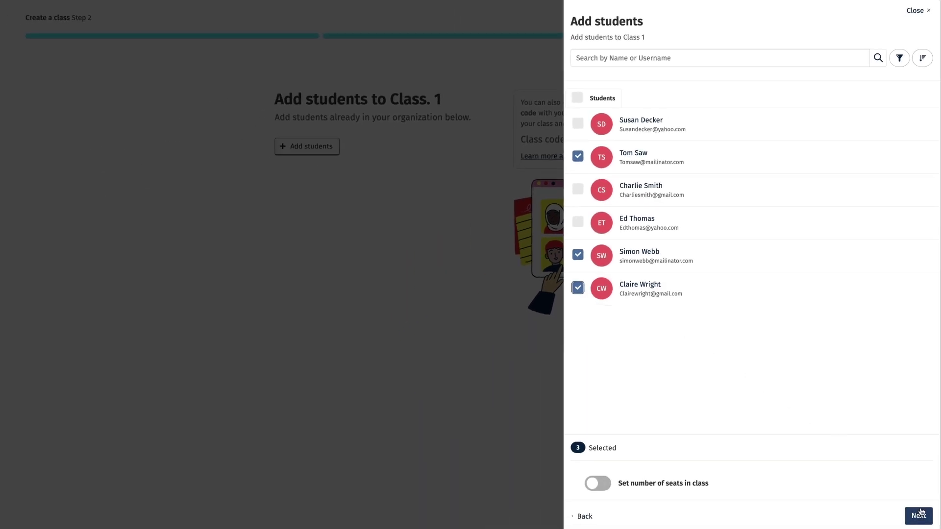
{"action": "left_click", "coordinate": [918, 515]}
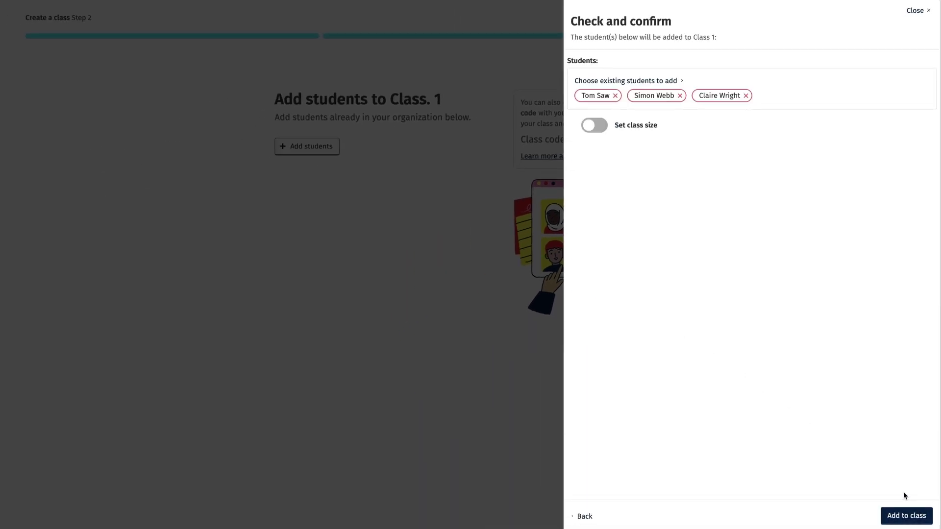
{"action": "left_click", "coordinate": [925, 516]}
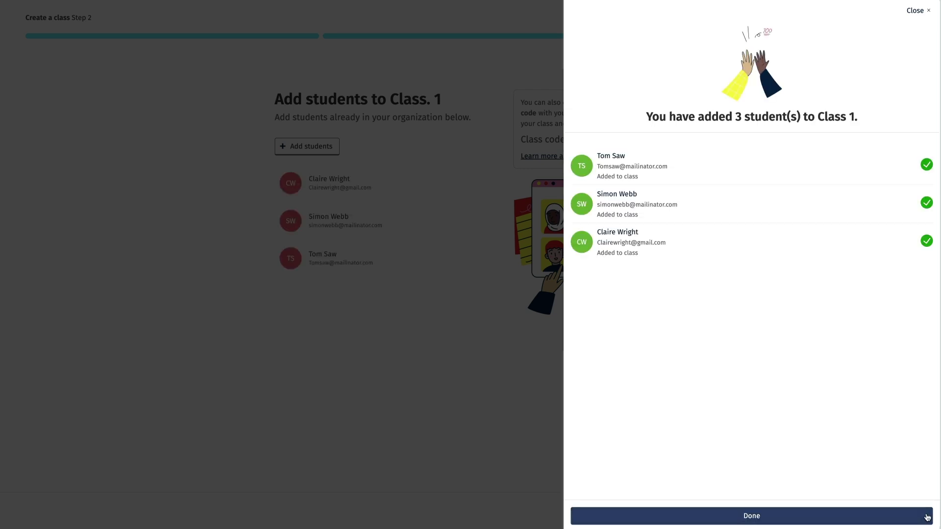
{"action": "left_click", "coordinate": [926, 517]}
{"action": "left_click", "coordinate": [911, 517]}
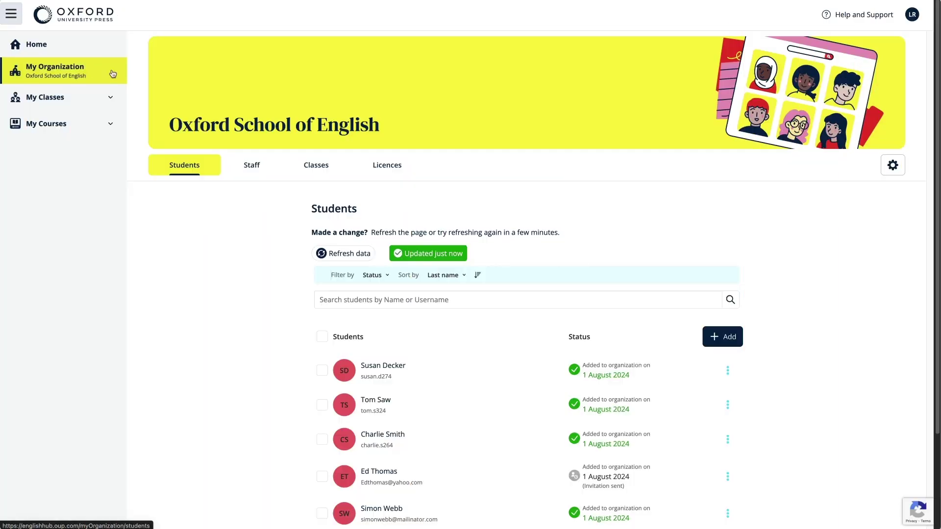
- Check the 0, 3 and 7 licence split and expand the Student collection to browse its e-books
{"action": "left_click", "coordinate": [407, 168]}
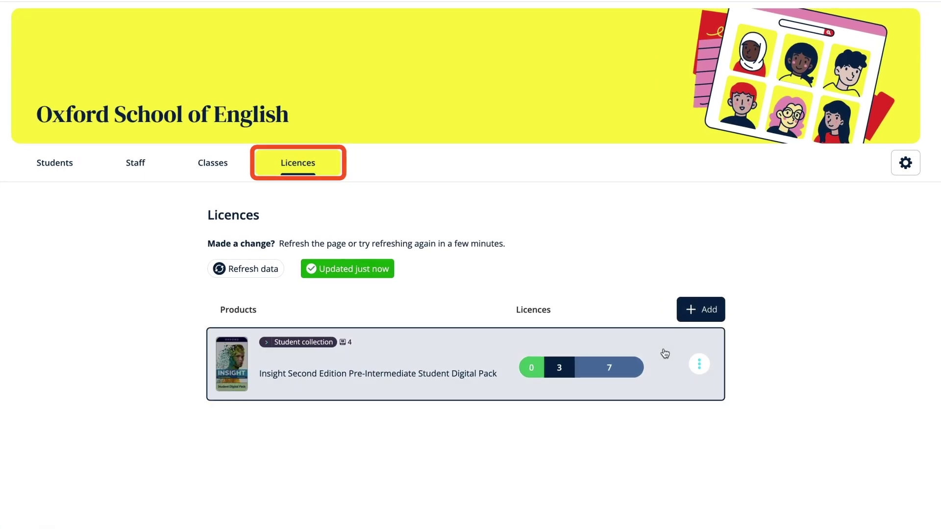
{"action": "left_click", "coordinate": [664, 353]}
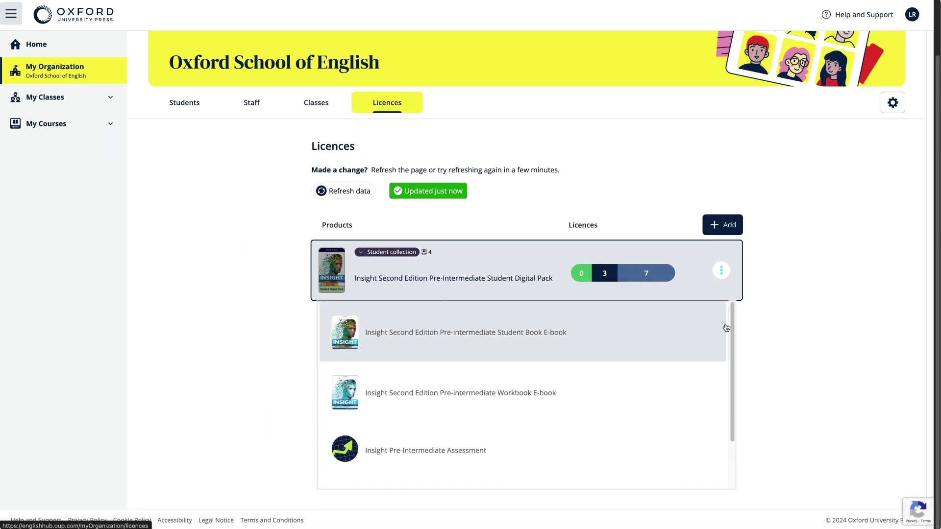
{"action": "left_click_drag", "start_coordinate": [733, 300], "coordinate": [733, 381]}
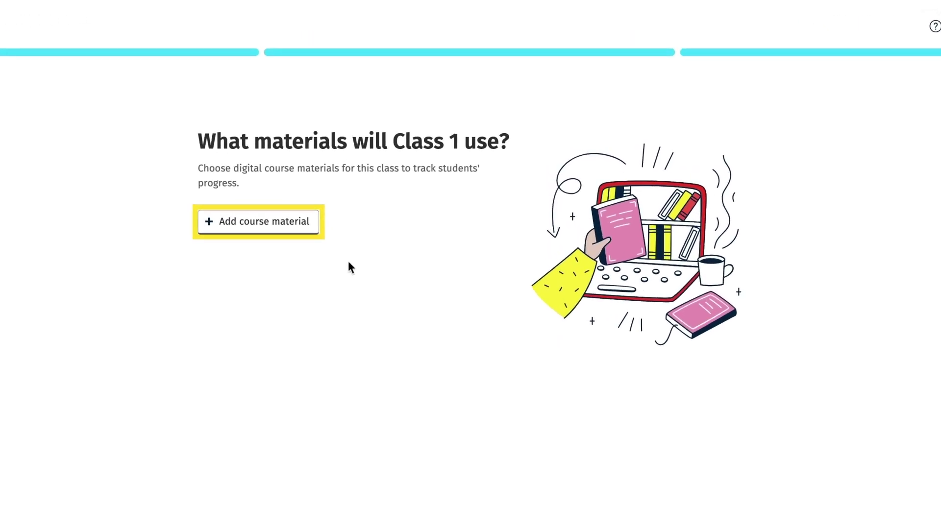
- Open the Find learning materials panel from Step 3 via Add course material
{"action": "left_click", "coordinate": [312, 234]}
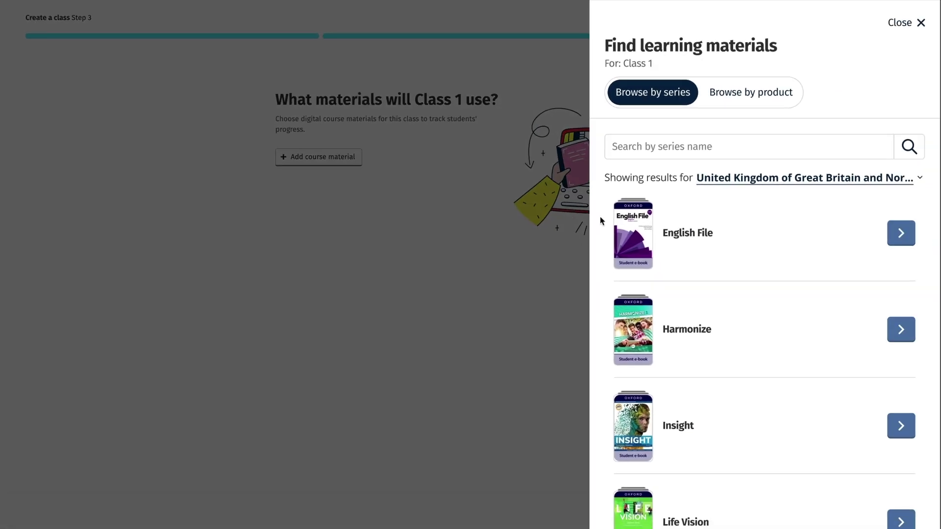
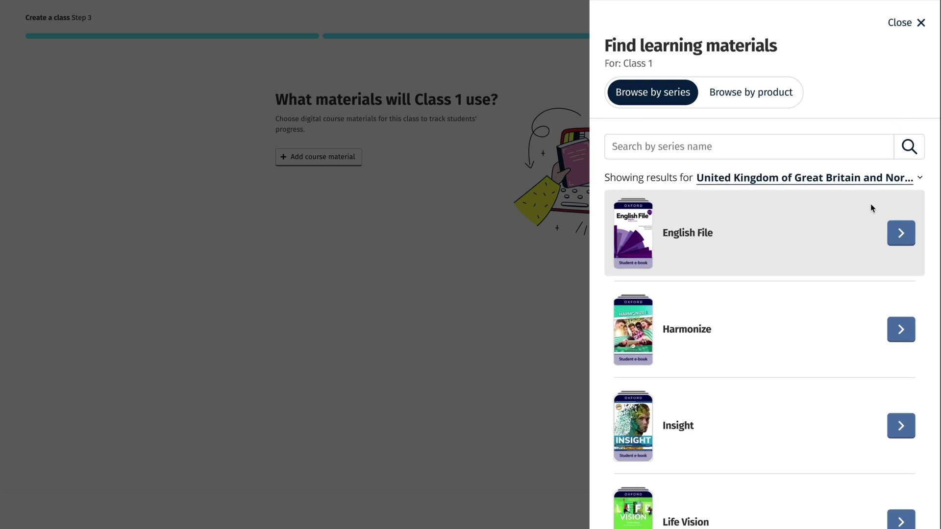
- Browse Class 1 learning materials by series and expand the Insight series
{"action": "left_click", "coordinate": [848, 152]}
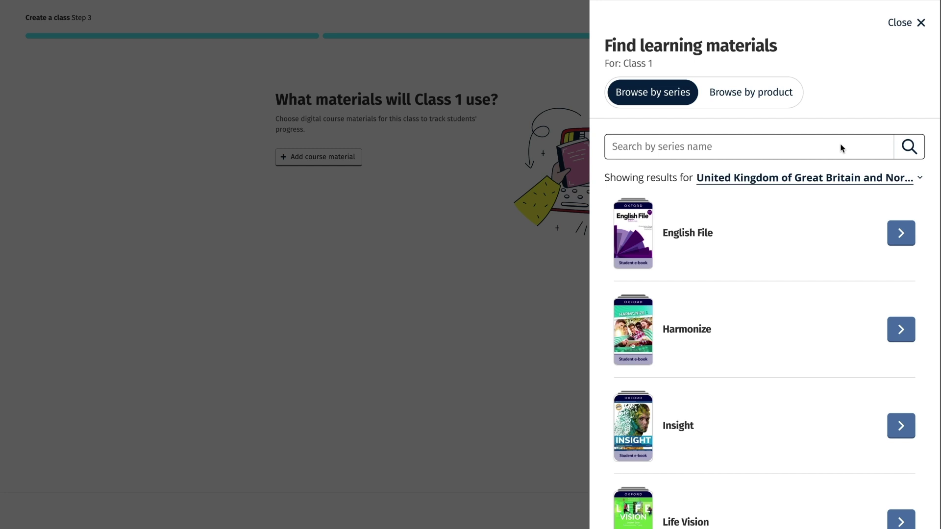
{"action": "left_click", "coordinate": [789, 93]}
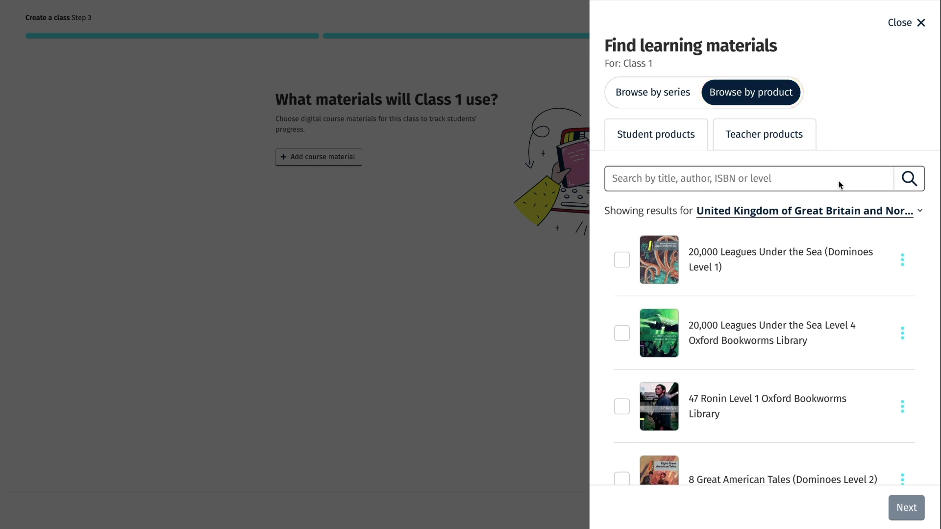
{"action": "left_click", "coordinate": [680, 103]}
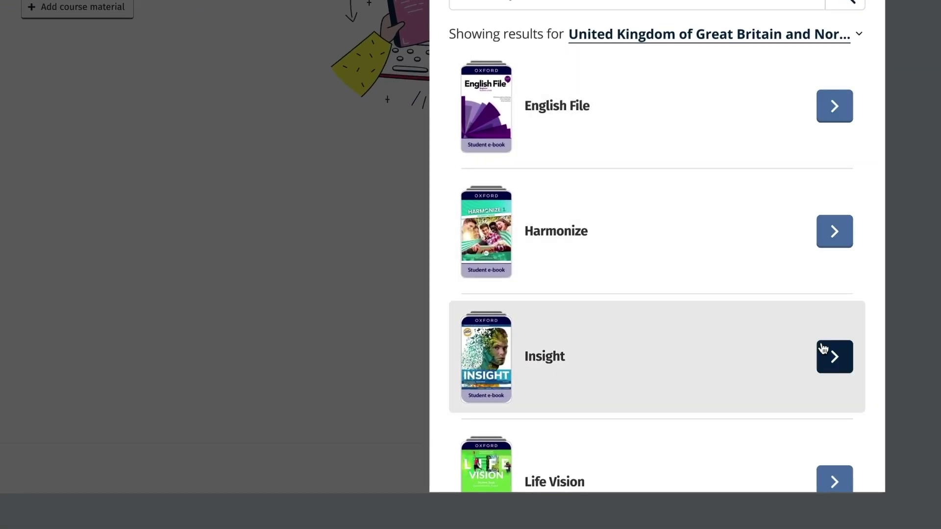
{"action": "left_click", "coordinate": [833, 357]}
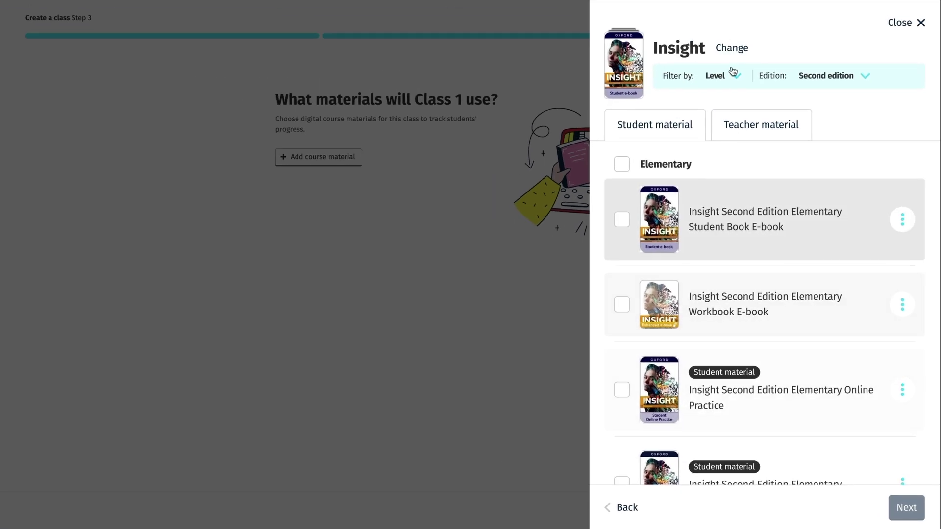
- Filter the Insight materials to Pre-Intermediate level, keeping Second edition
{"action": "left_click", "coordinate": [733, 71]}
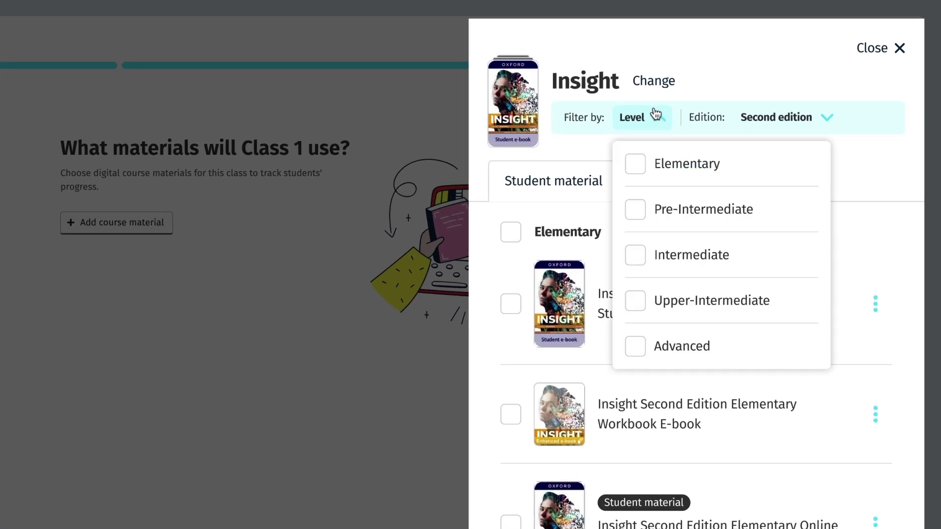
{"action": "left_click", "coordinate": [643, 211]}
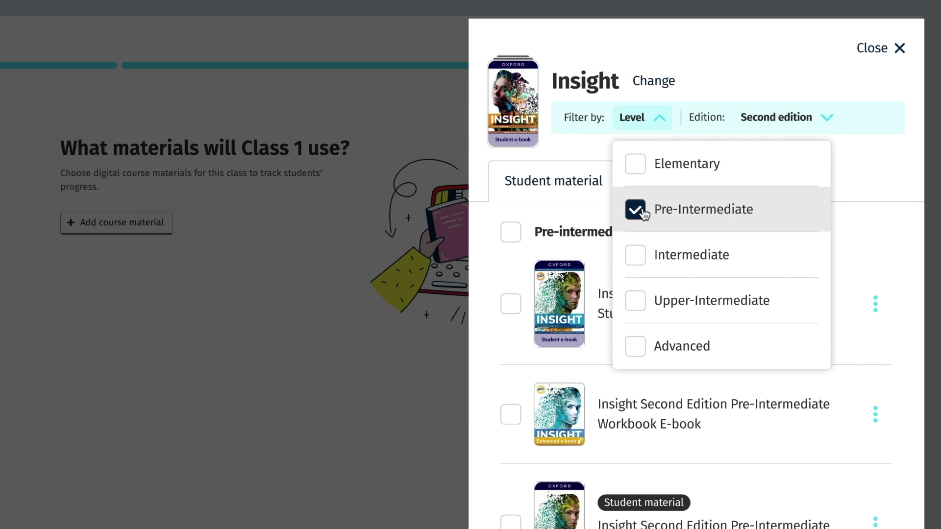
{"action": "left_click", "coordinate": [651, 128]}
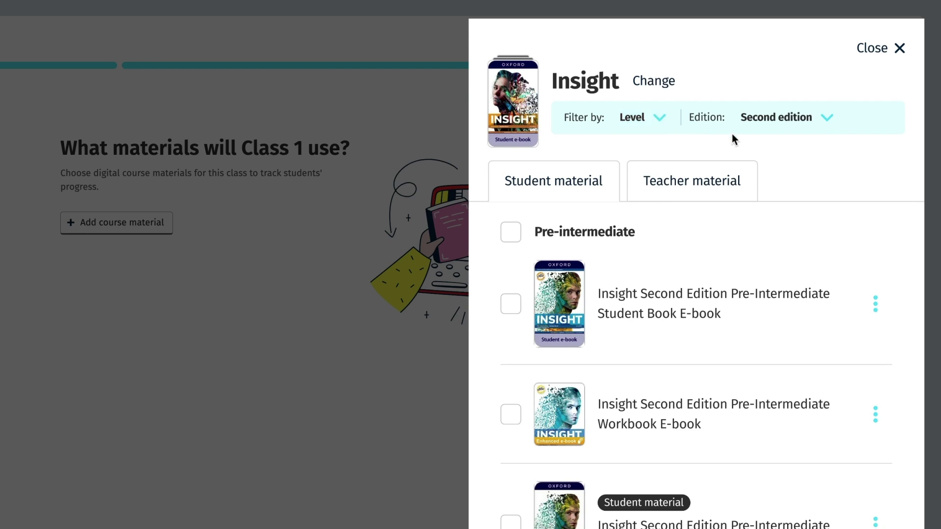
{"action": "left_click", "coordinate": [823, 129]}
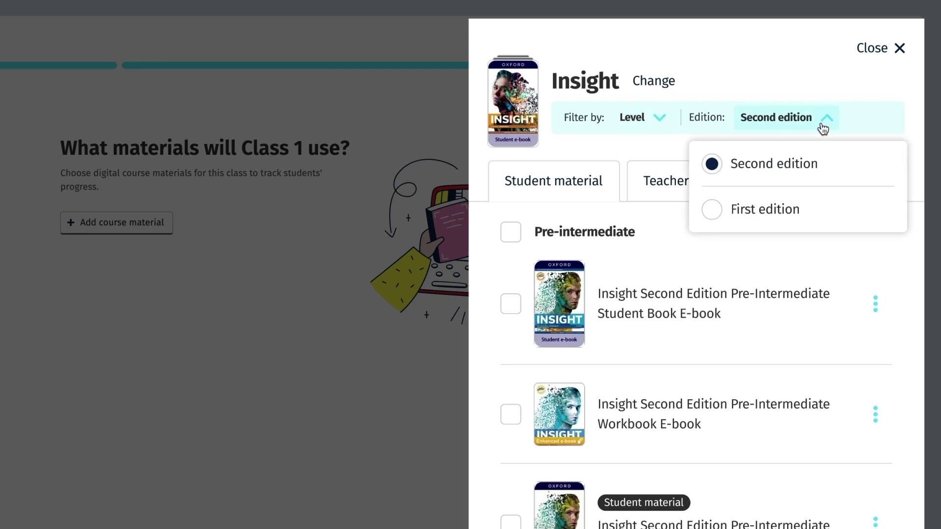
{"action": "left_click", "coordinate": [823, 129]}
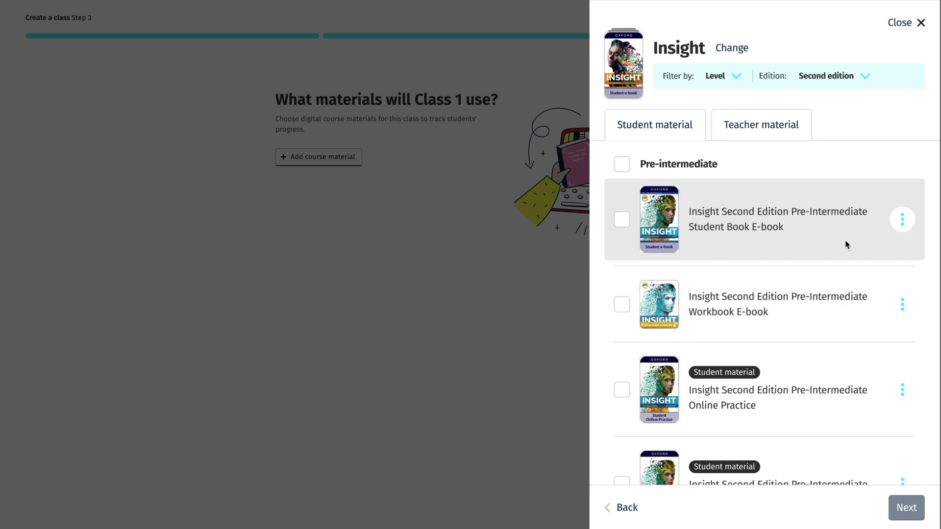
- Tick the Insight Second Edition Pre-Intermediate Student Digital Pack and continue
{"action": "scroll", "coordinate": [846, 244], "scroll_direction": "down", "scroll_amount": 1}
{"action": "scroll", "coordinate": [846, 244], "scroll_direction": "down", "scroll_amount": 3}
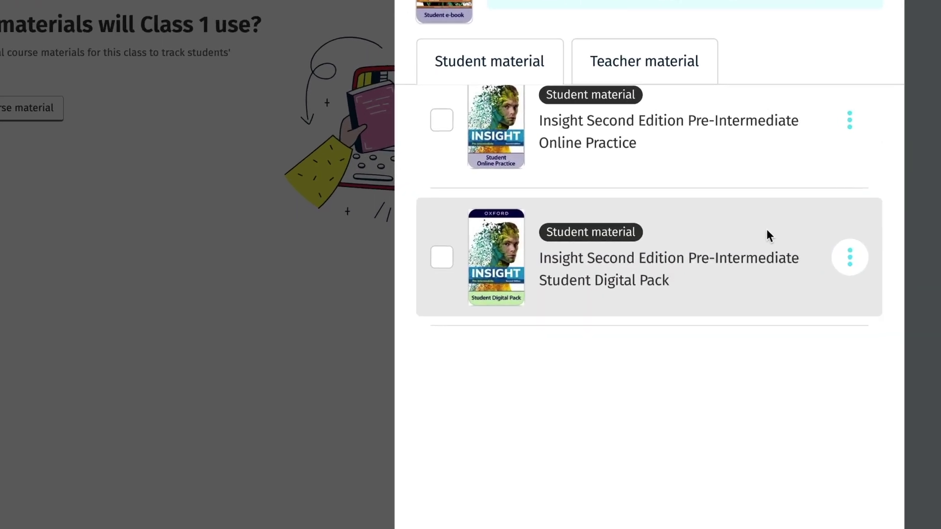
{"action": "left_click", "coordinate": [424, 265]}
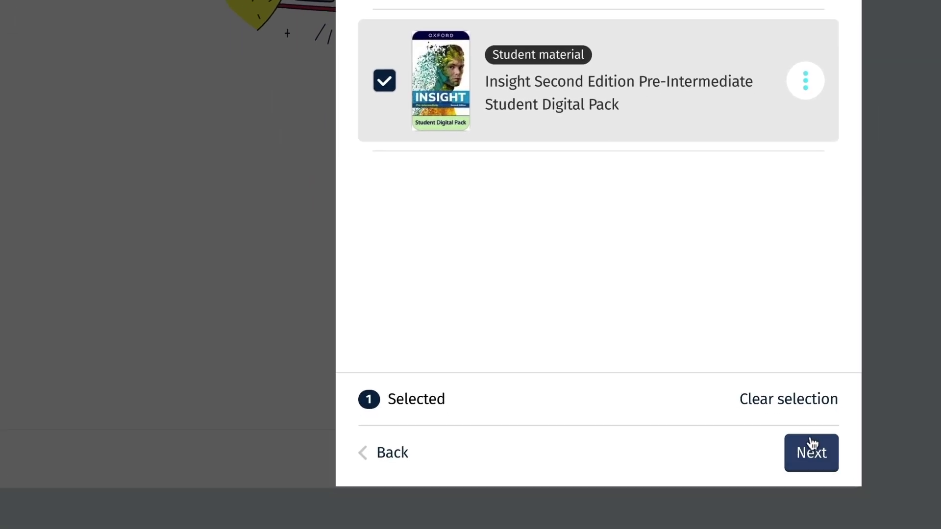
{"action": "left_click", "coordinate": [812, 443]}
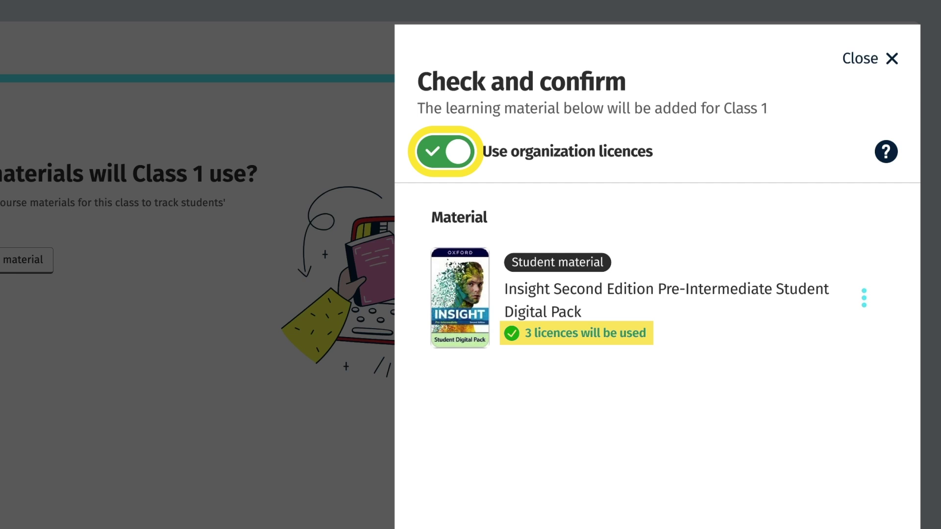
- Add the Pre-Intermediate Student Digital Pack to Class 1 with organization licences for all students
{"action": "left_click", "coordinate": [465, 163]}
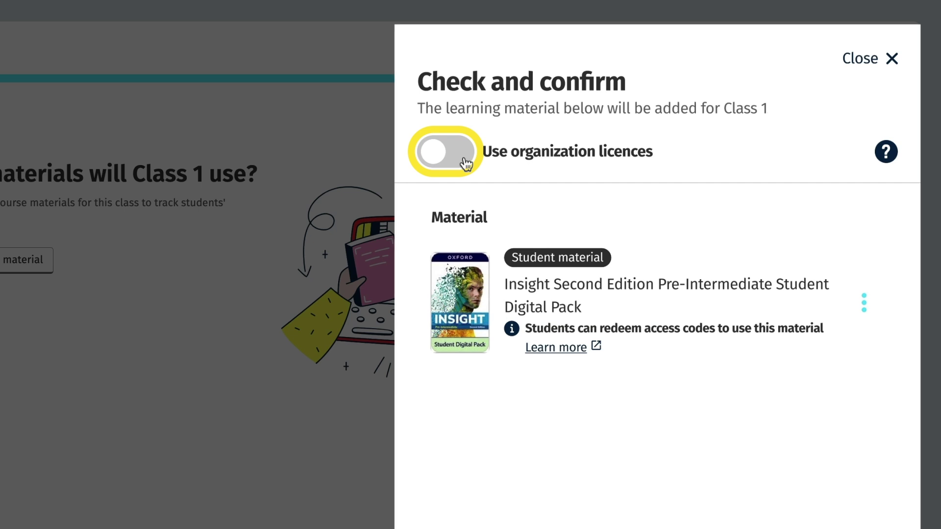
{"action": "left_click", "coordinate": [465, 163]}
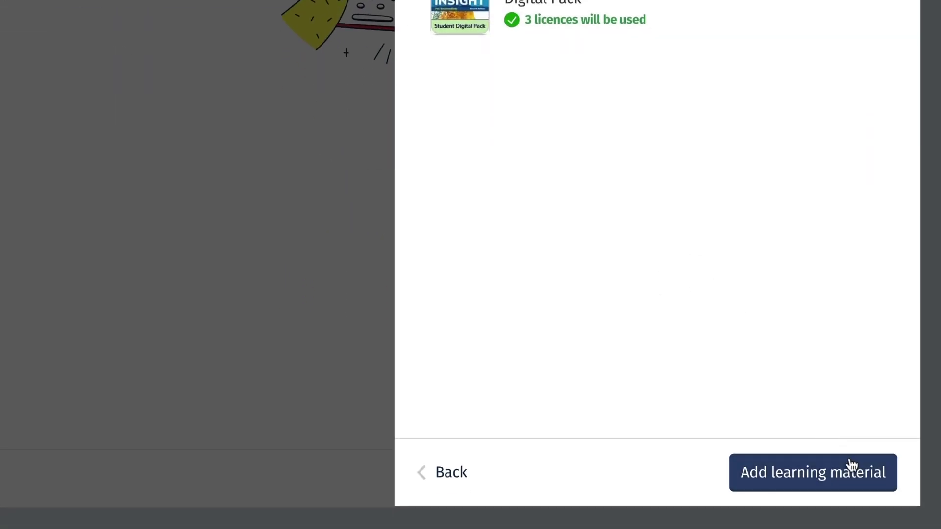
{"action": "left_click", "coordinate": [850, 466]}
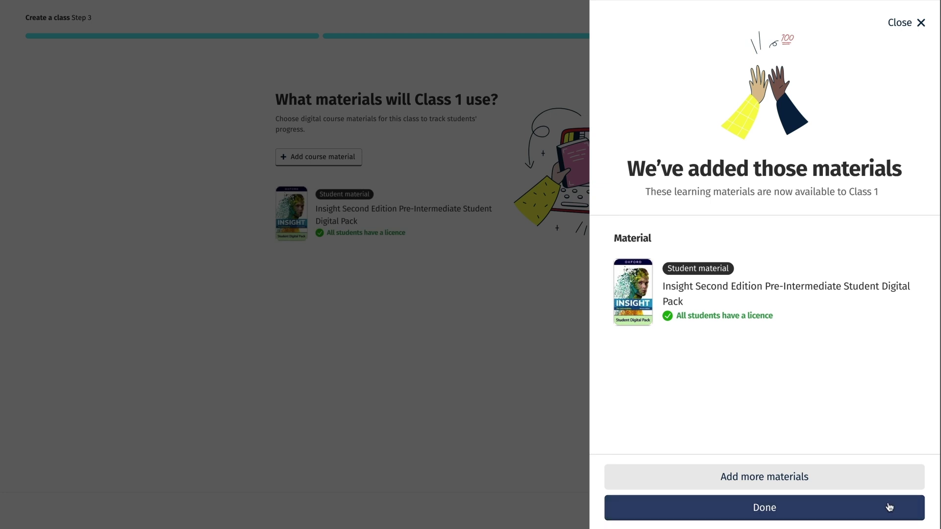
{"action": "left_click", "coordinate": [889, 507]}
- Complete Step 3 to finish creating Class 1
{"action": "left_click", "coordinate": [900, 514]}
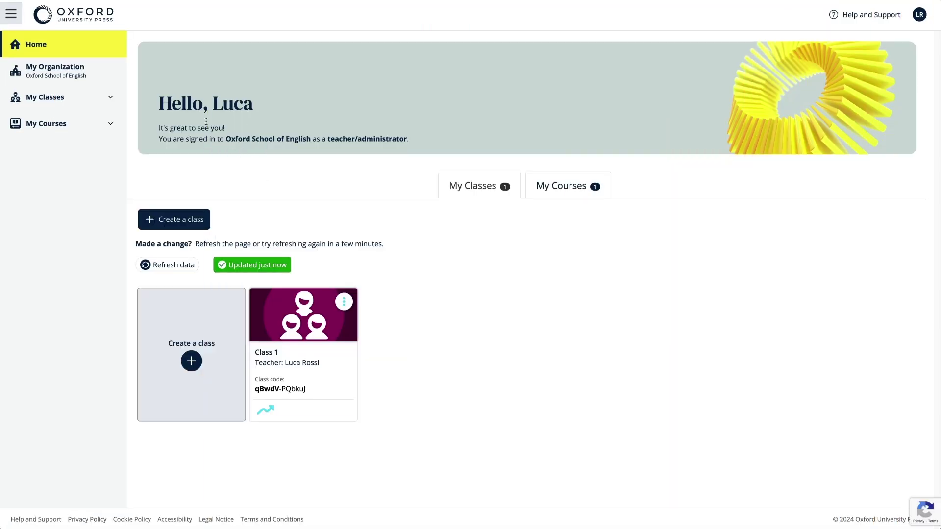
{"action": "left_click", "coordinate": [110, 79]}
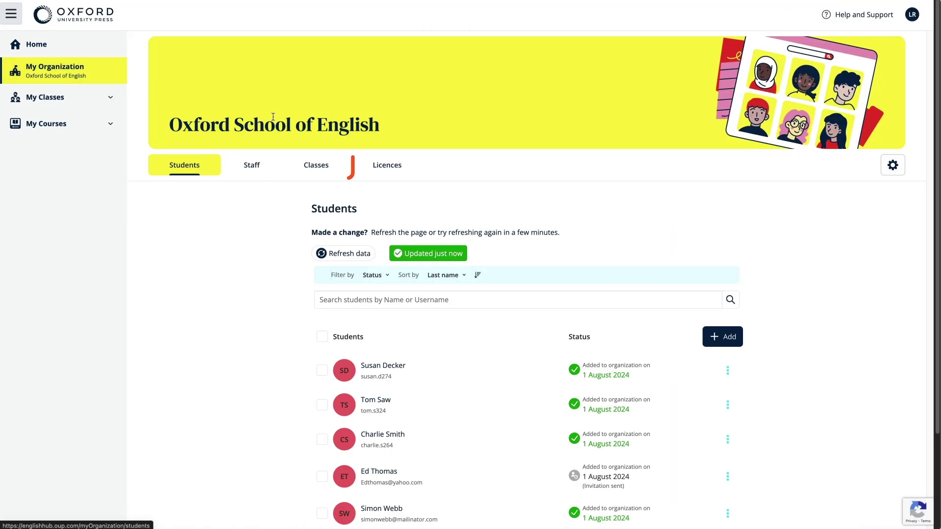
{"action": "left_click", "coordinate": [322, 169]}
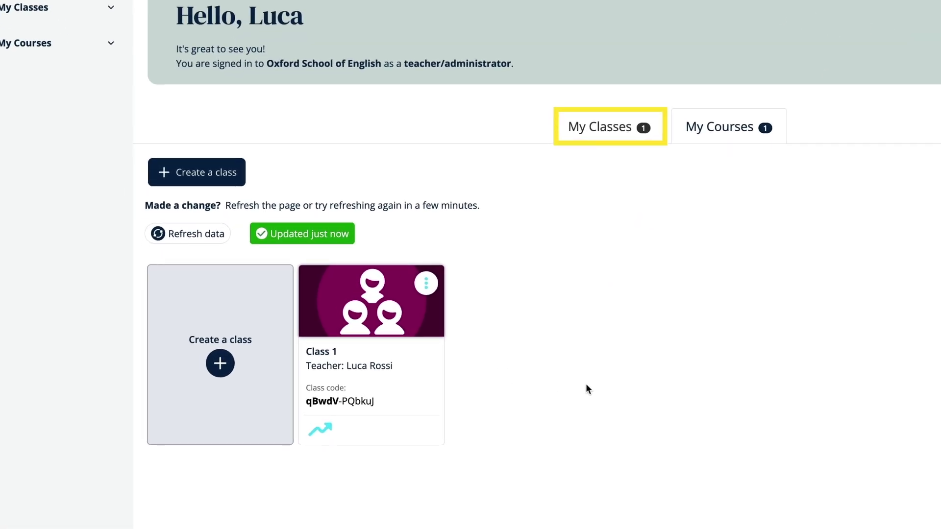
- Go to Class 1's People page and start adding teachers
{"action": "left_click", "coordinate": [427, 367]}
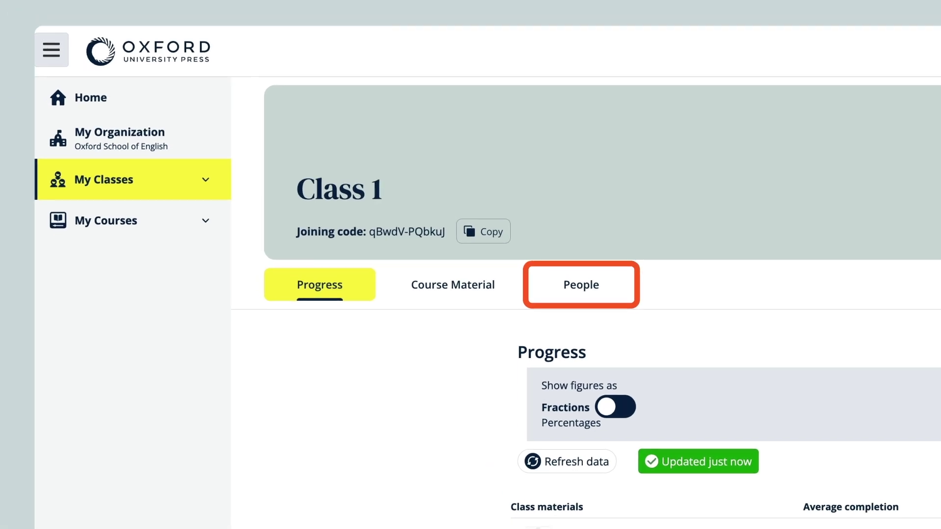
{"action": "left_click", "coordinate": [602, 300]}
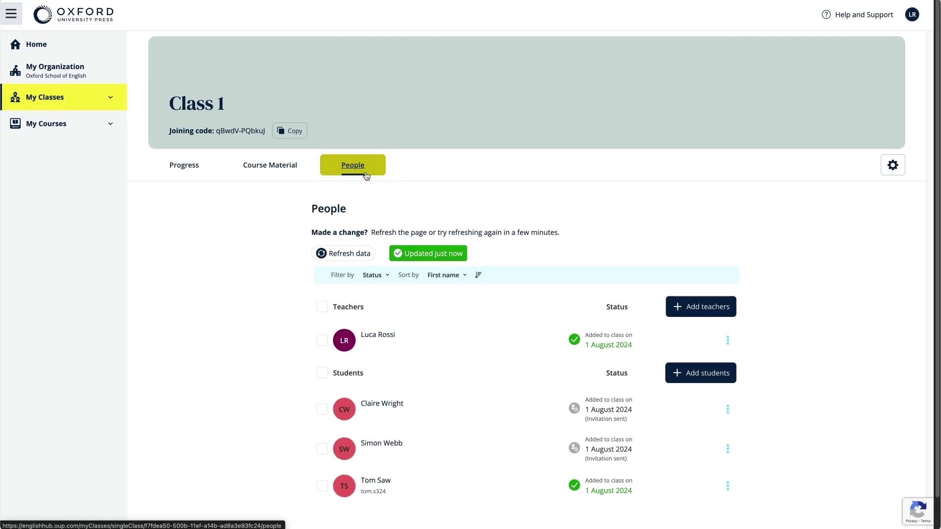
{"action": "left_click", "coordinate": [688, 304]}
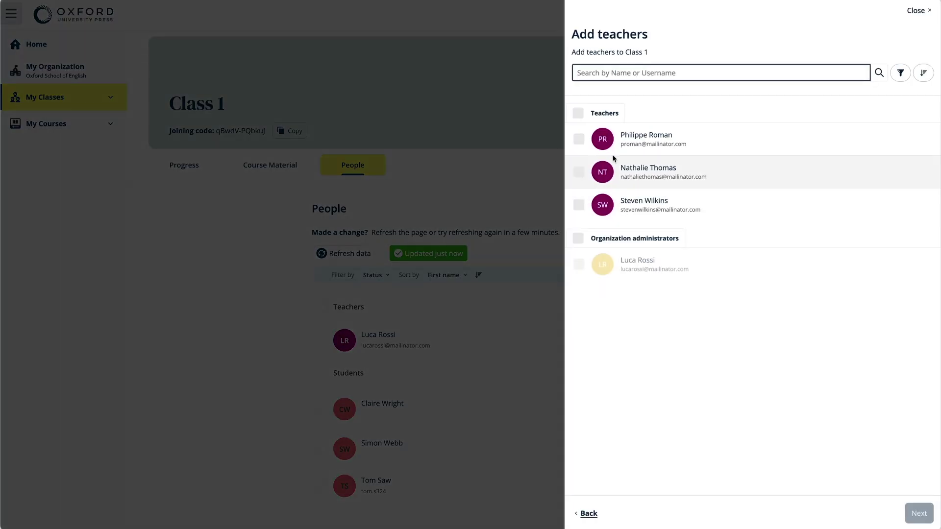
- Select the first listed staff teacher and add them to Class 1
{"action": "left_click", "coordinate": [594, 146]}
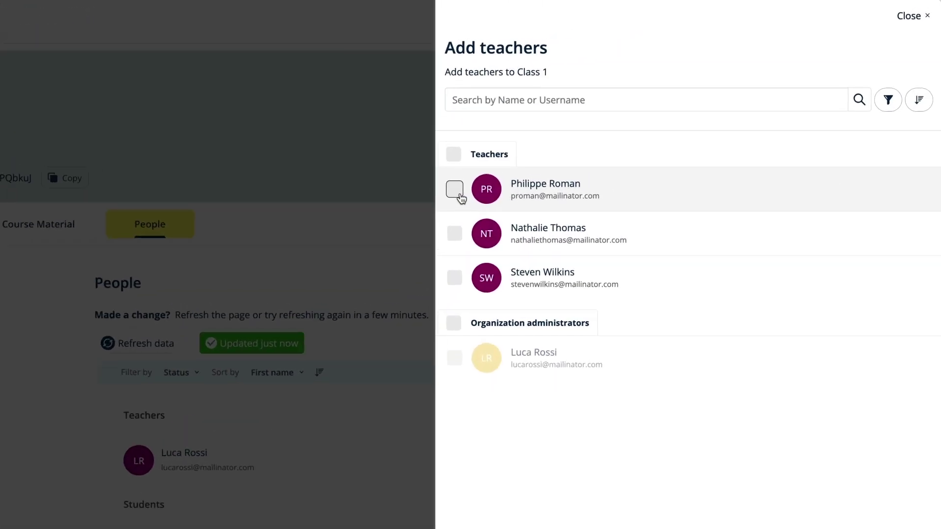
{"action": "left_click", "coordinate": [573, 141]}
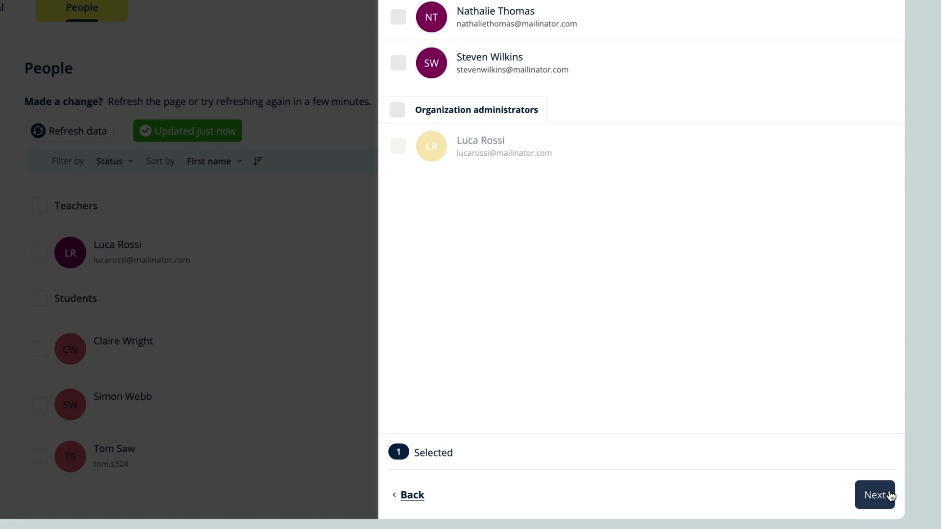
{"action": "left_click", "coordinate": [888, 485]}
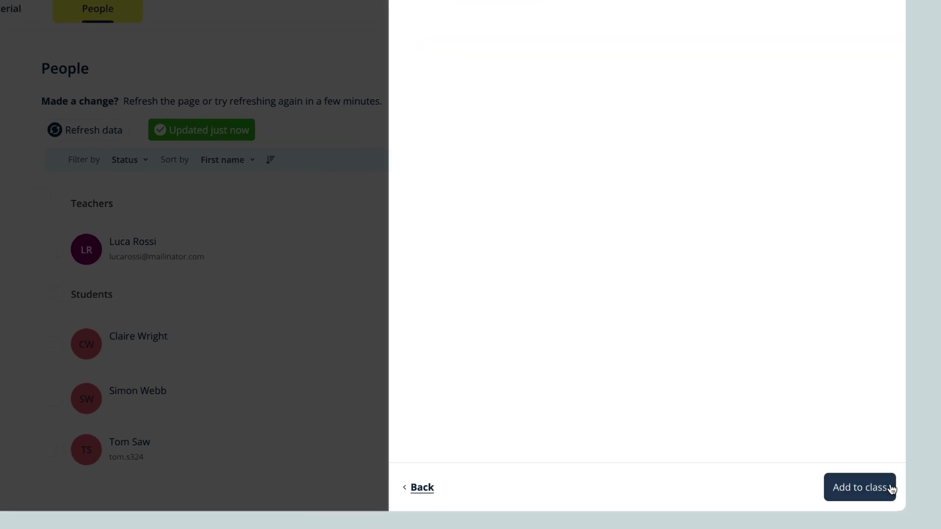
{"action": "left_click", "coordinate": [887, 486]}
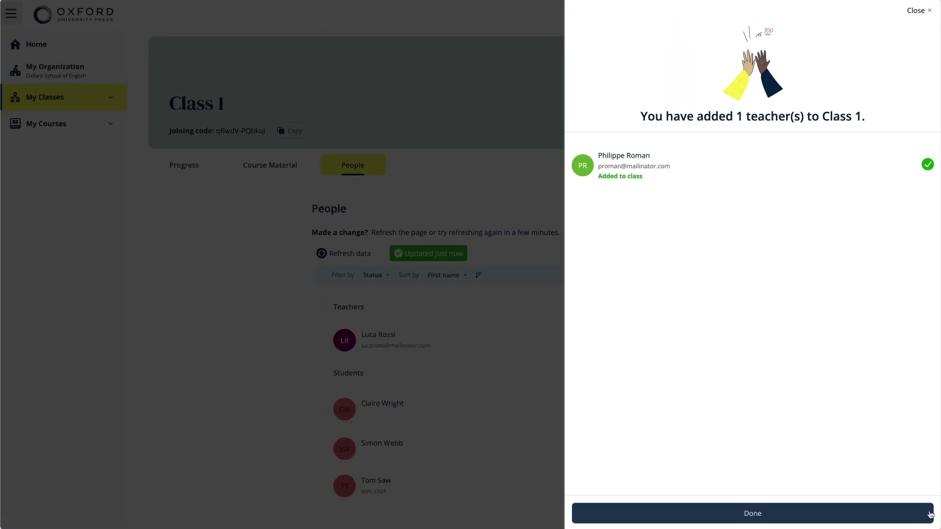
{"action": "left_click", "coordinate": [930, 515]}
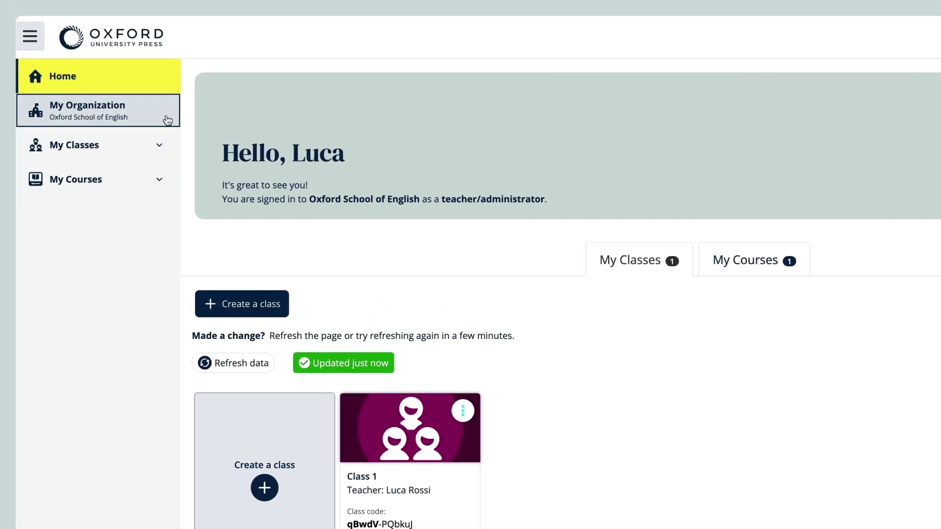
- Copy Class 1's class code from the My Organization Classes list
{"action": "left_click", "coordinate": [118, 77]}
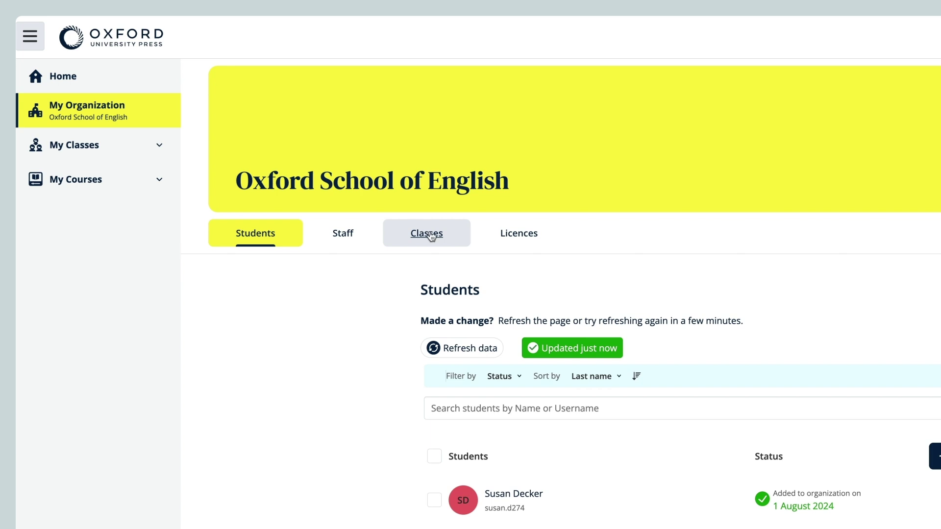
{"action": "left_click", "coordinate": [427, 233]}
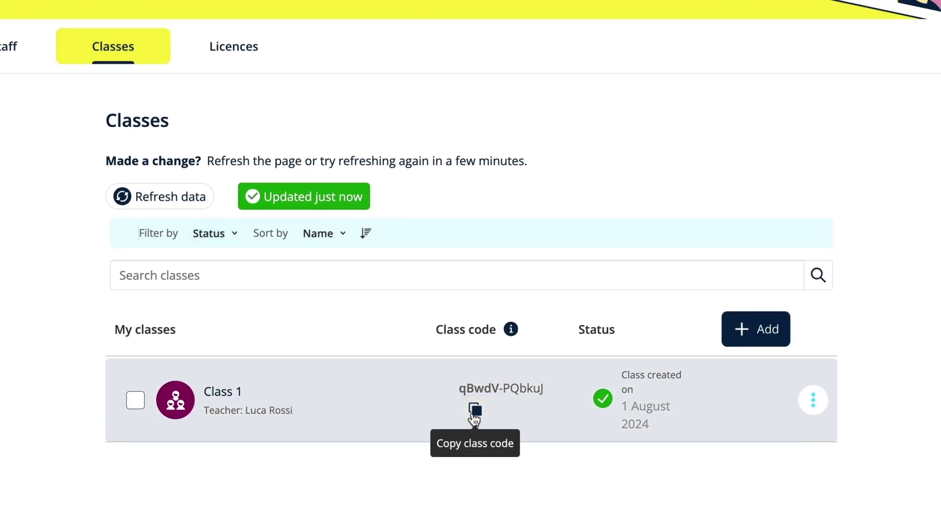
{"action": "left_click", "coordinate": [474, 414]}
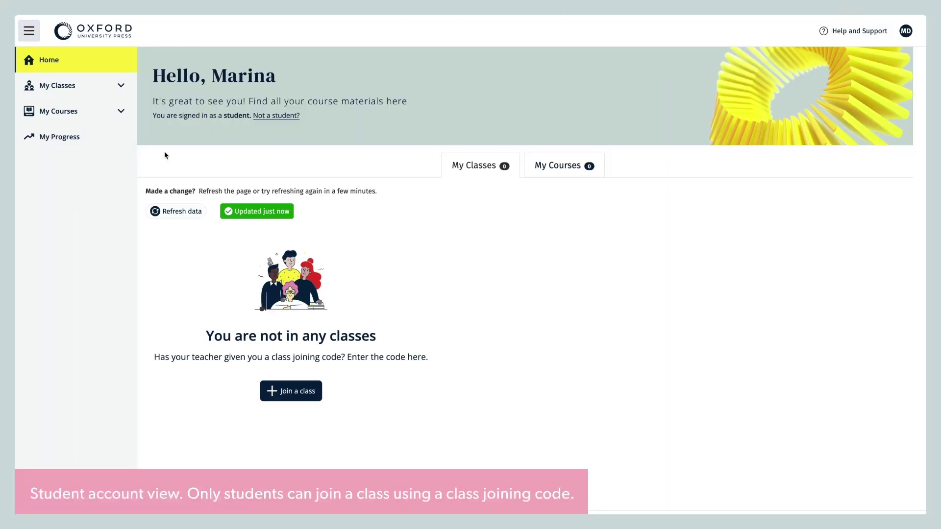
- As the student, join Class 1 by pasting the class code, then go to the class
{"action": "left_click", "coordinate": [128, 88]}
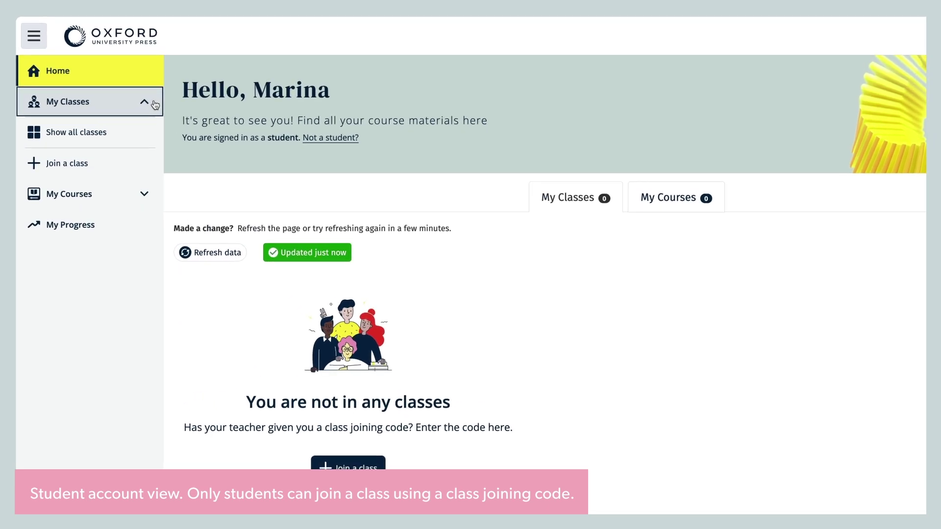
{"action": "scroll", "coordinate": [245, 240], "scroll_direction": "down", "scroll_amount": 1}
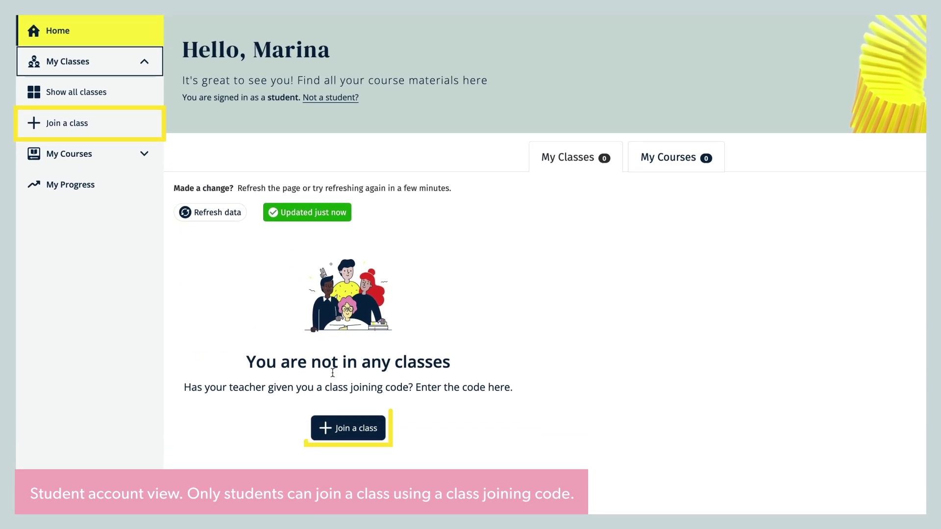
{"action": "left_click", "coordinate": [347, 421]}
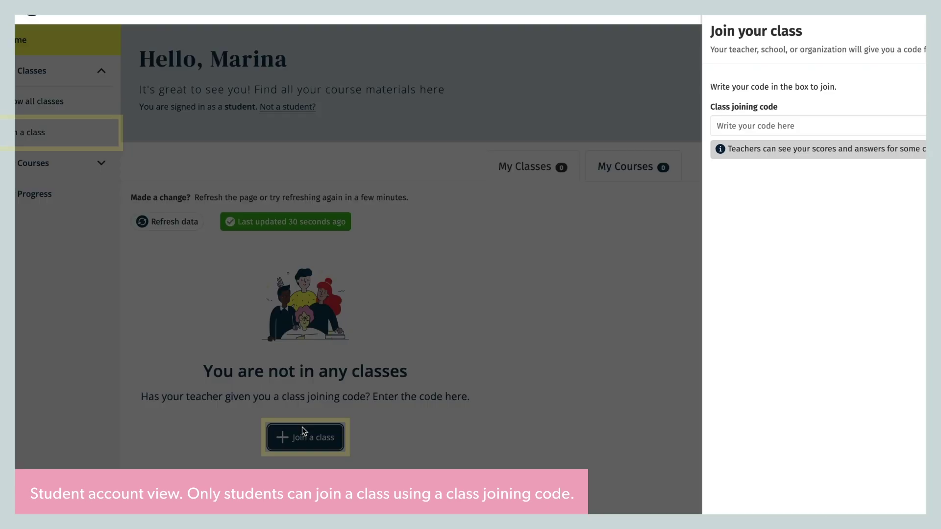
{"action": "key", "text": "ctrl+v"}
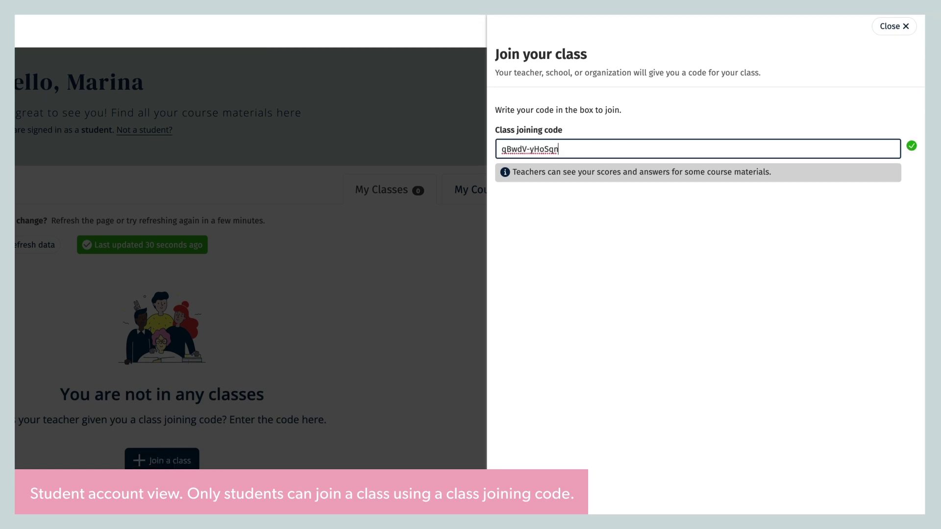
{"action": "left_click", "coordinate": [869, 491]}
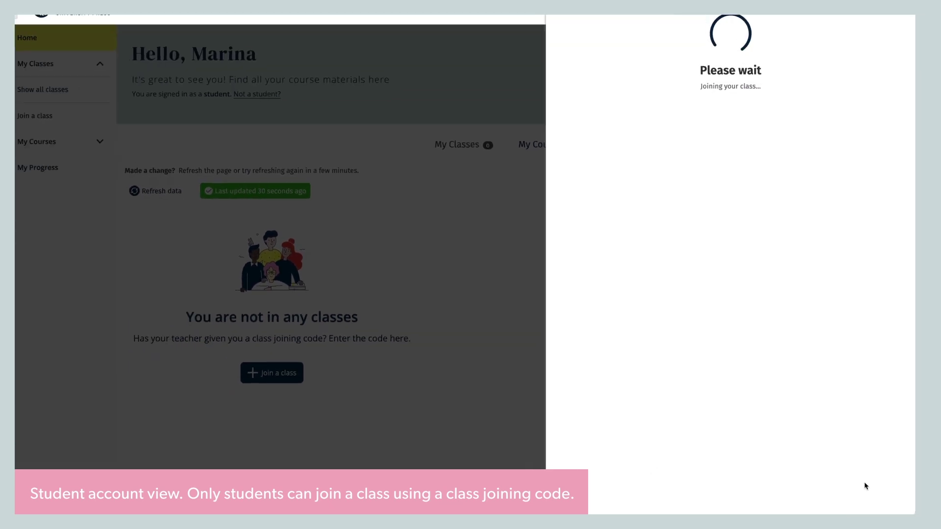
{"action": "left_click", "coordinate": [832, 499]}
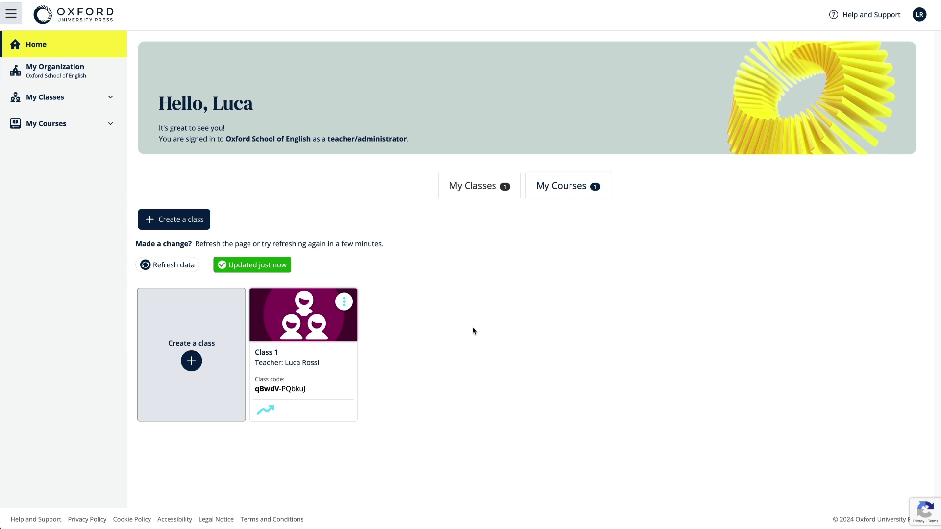
- Change Class 1's code suffix to 'Class1', save it, and copy the new joining code
{"action": "left_click", "coordinate": [350, 349]}
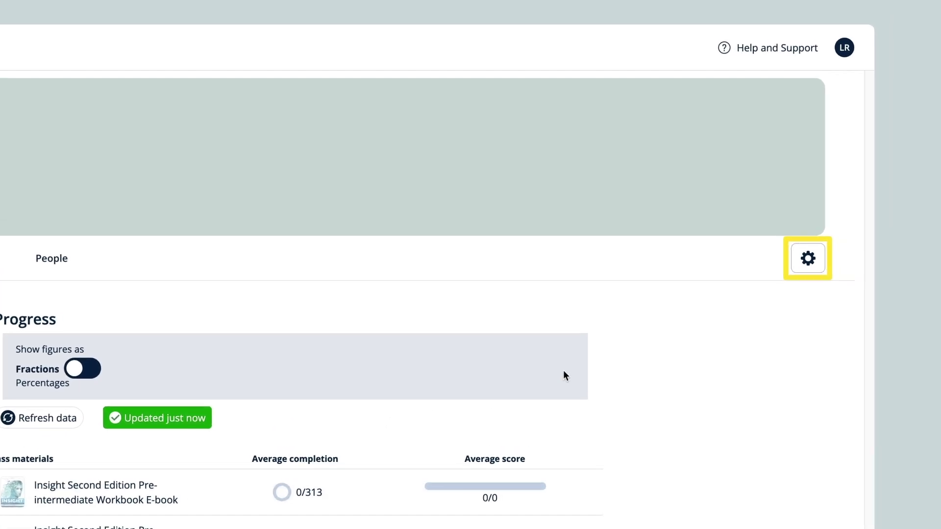
{"action": "left_click", "coordinate": [798, 270]}
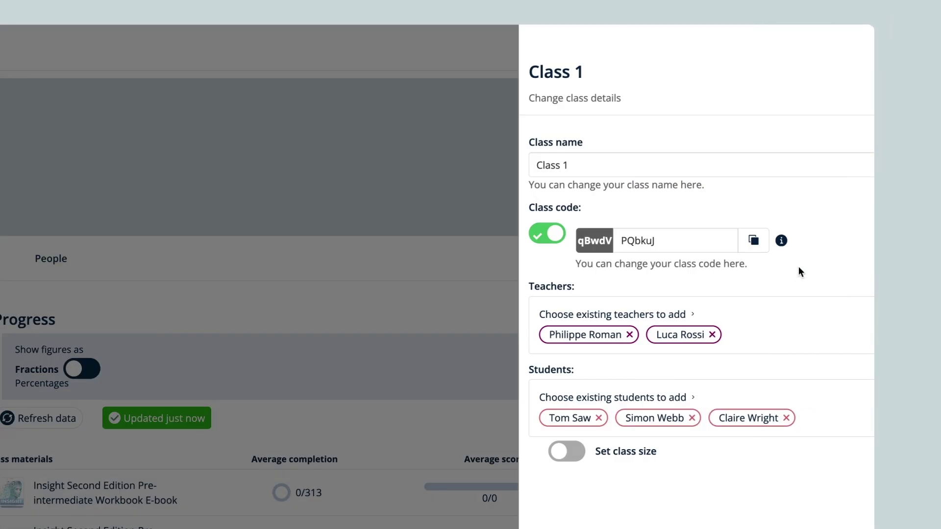
{"action": "left_click_drag", "start_coordinate": [575, 234], "coordinate": [481, 231]}
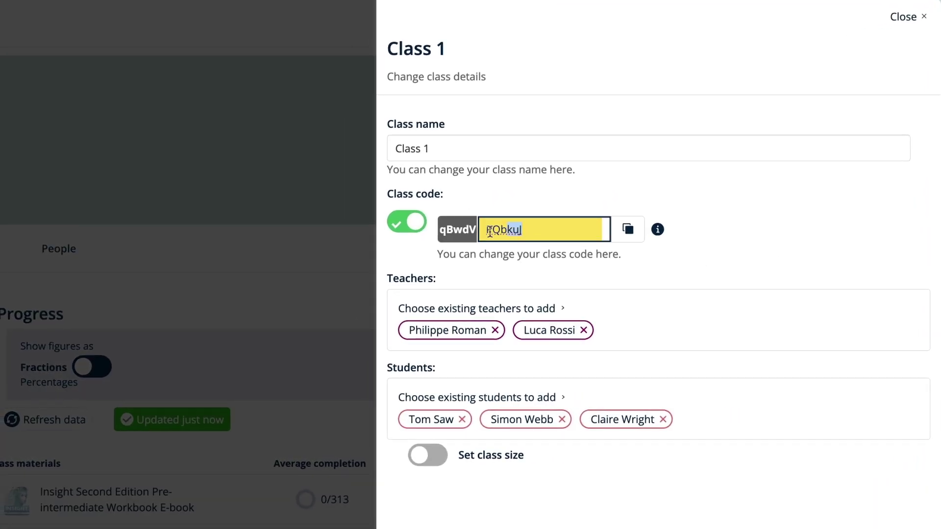
{"action": "type", "text": "Class1"}
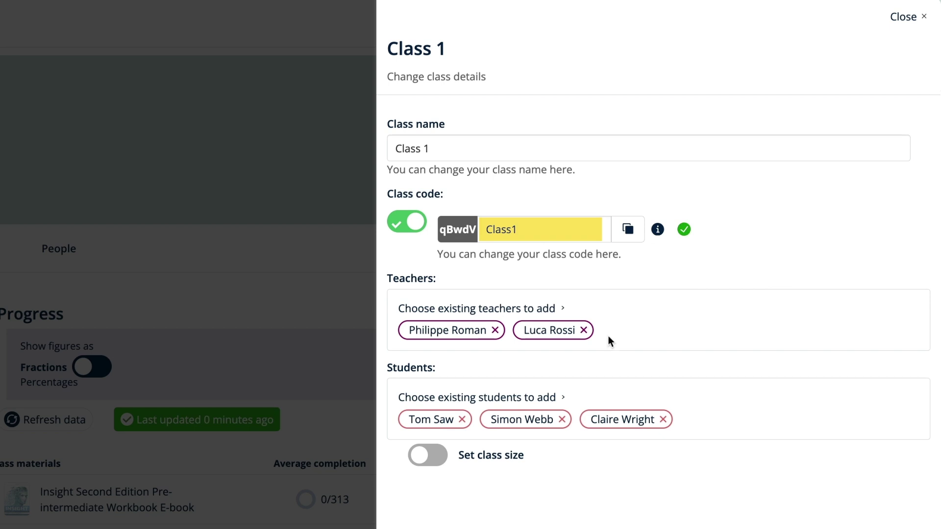
{"action": "left_click", "coordinate": [758, 505]}
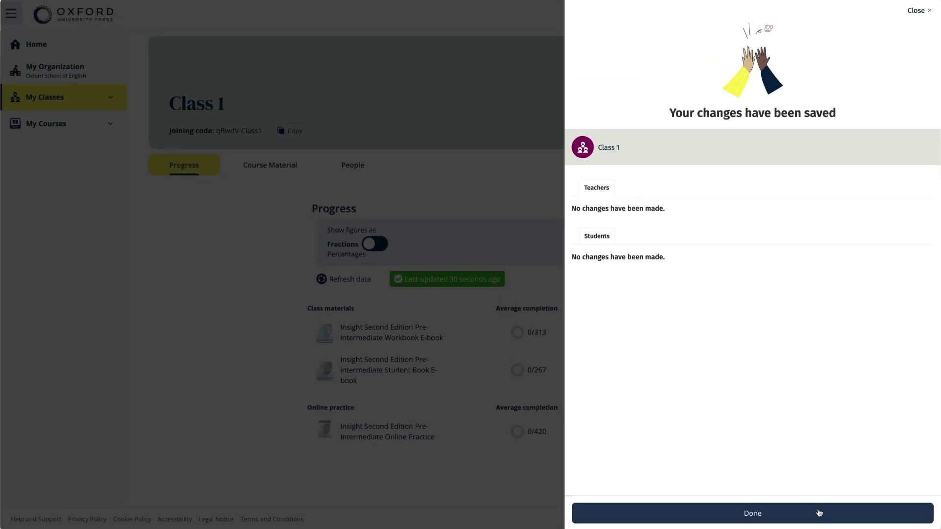
{"action": "left_click", "coordinate": [819, 512]}
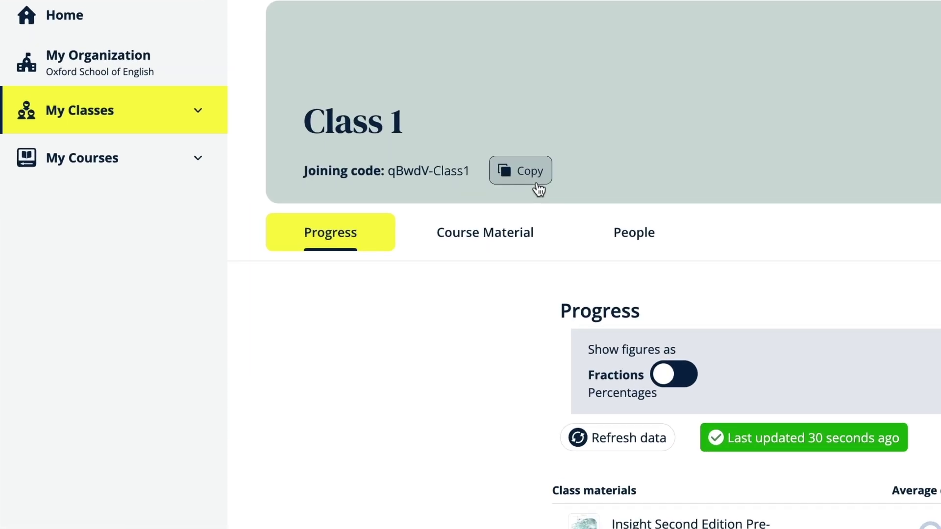
{"action": "left_click", "coordinate": [538, 187]}
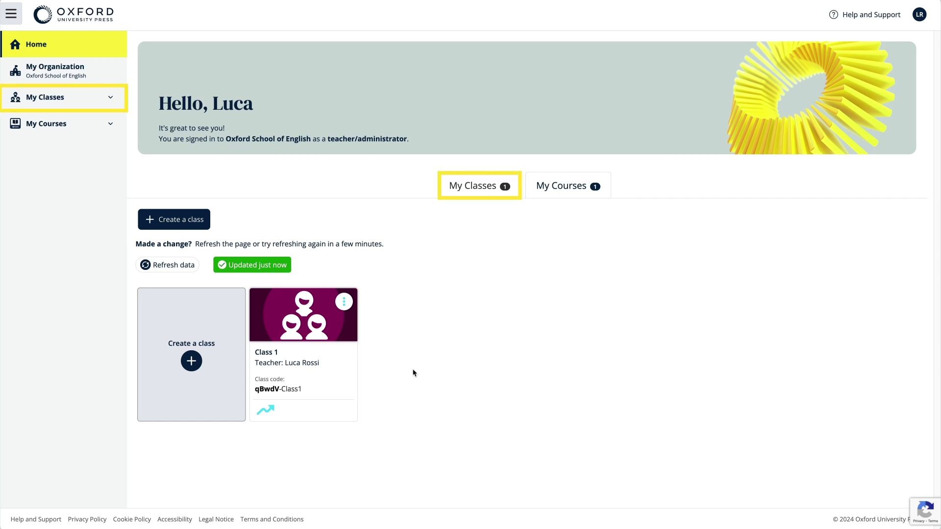
- View Class 1's Online Practice progress and scroll the table across to Units 2–4
{"action": "left_click", "coordinate": [338, 369]}
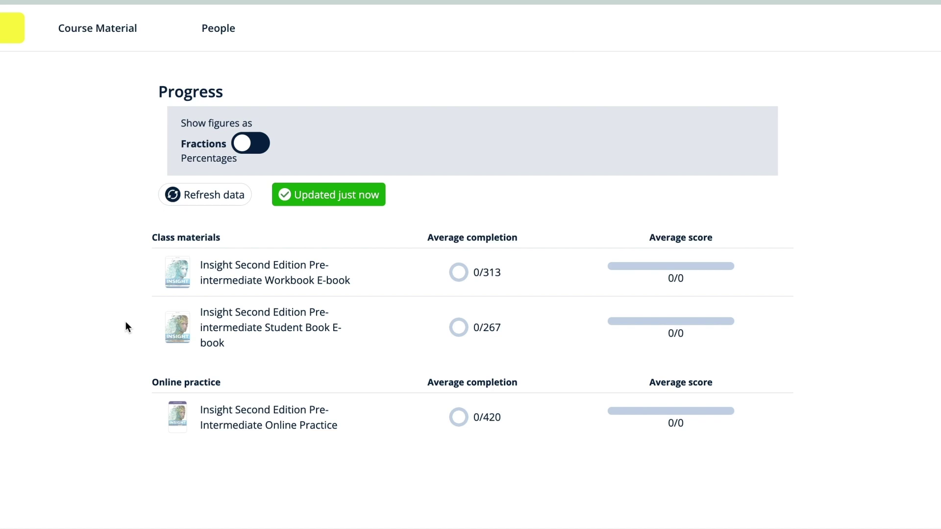
{"action": "left_click", "coordinate": [212, 422]}
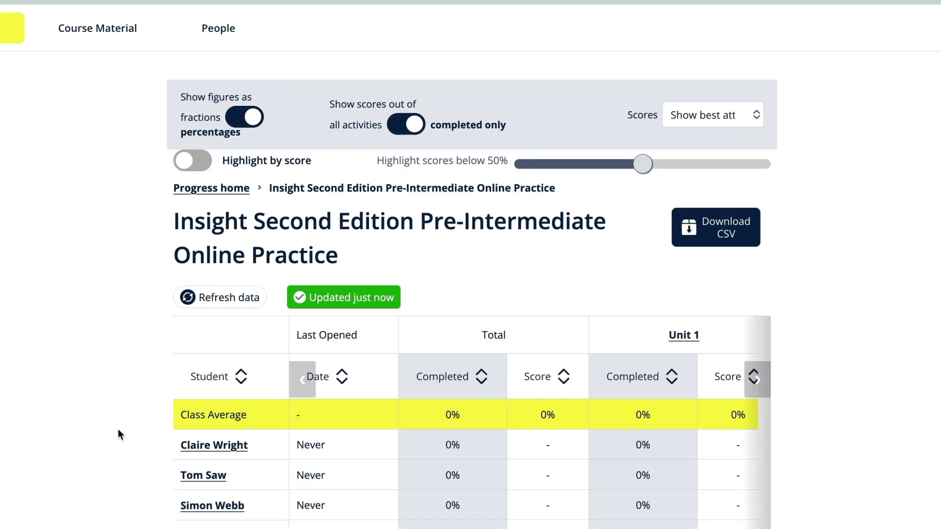
{"action": "scroll", "coordinate": [118, 428], "scroll_direction": "down", "scroll_amount": 3}
{"action": "left_click_drag", "start_coordinate": [305, 462], "coordinate": [474, 470]}
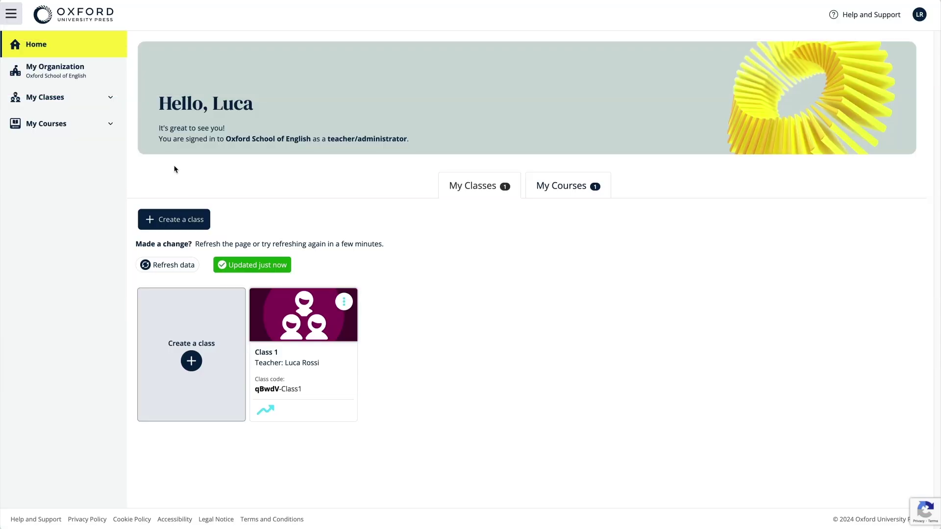
- Change the third staff teacher's role to Organization Administrator and save it
{"action": "left_click", "coordinate": [120, 72]}
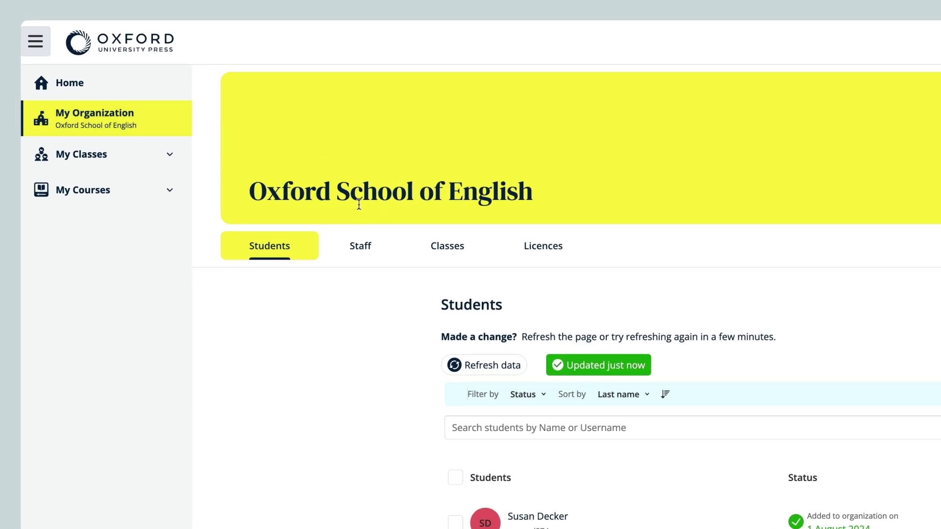
{"action": "left_click", "coordinate": [370, 254]}
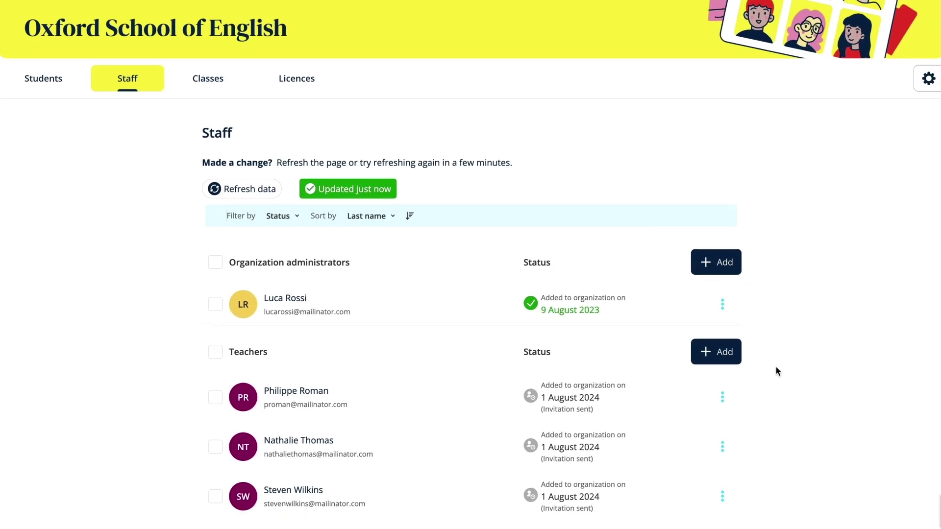
{"action": "left_click", "coordinate": [723, 496]}
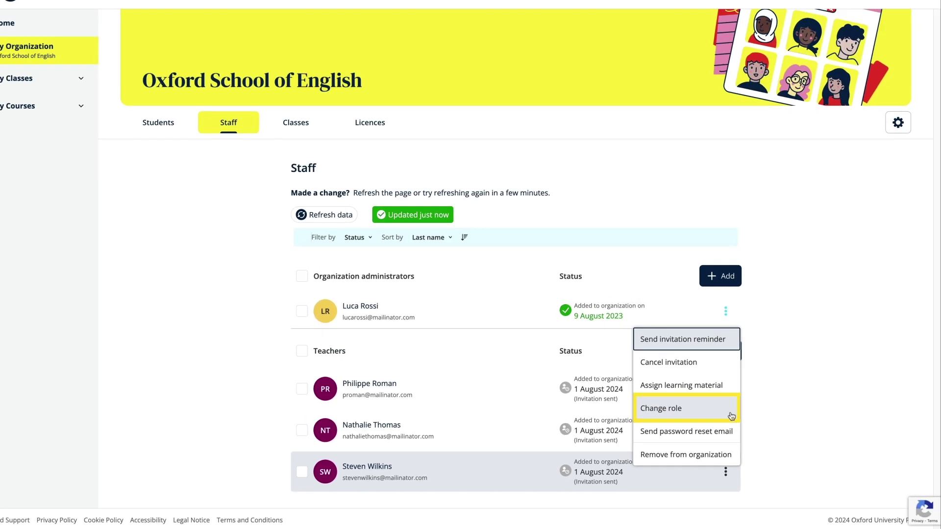
{"action": "left_click", "coordinate": [732, 416]}
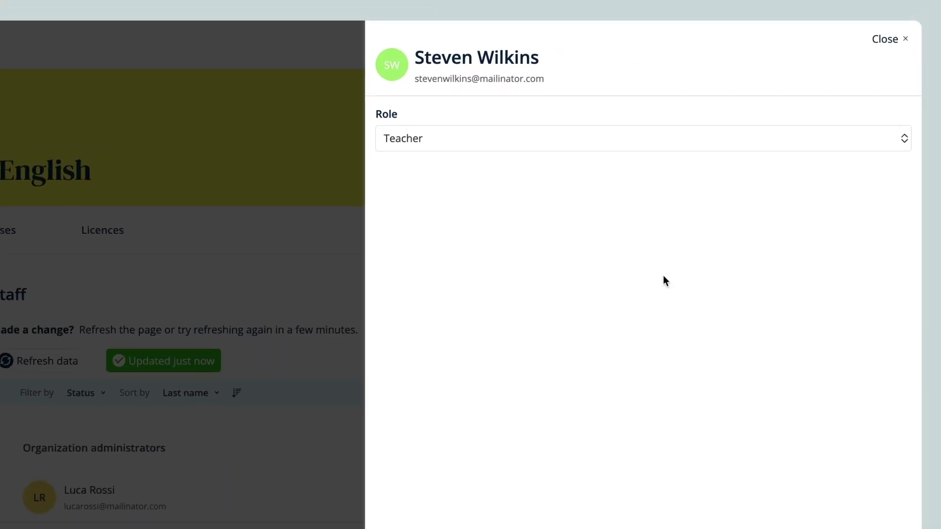
{"action": "left_click", "coordinate": [669, 145]}
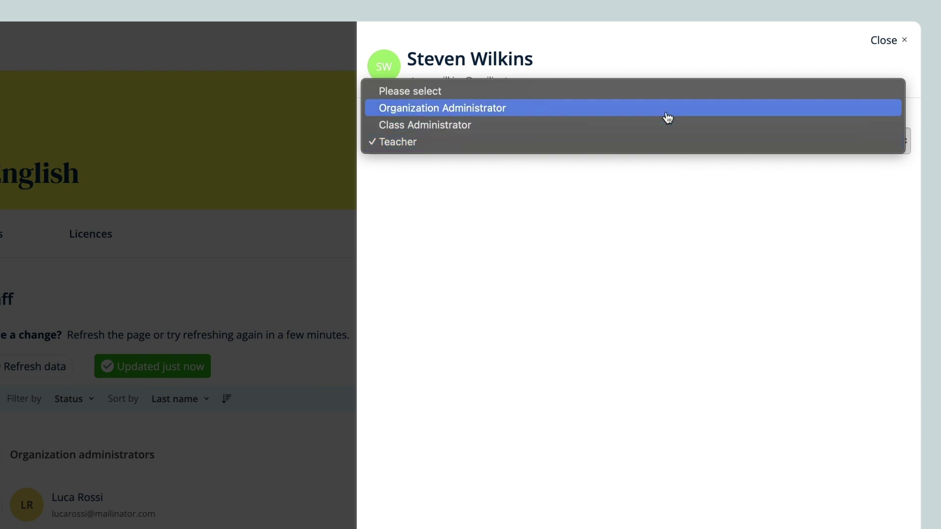
{"action": "left_click", "coordinate": [668, 118]}
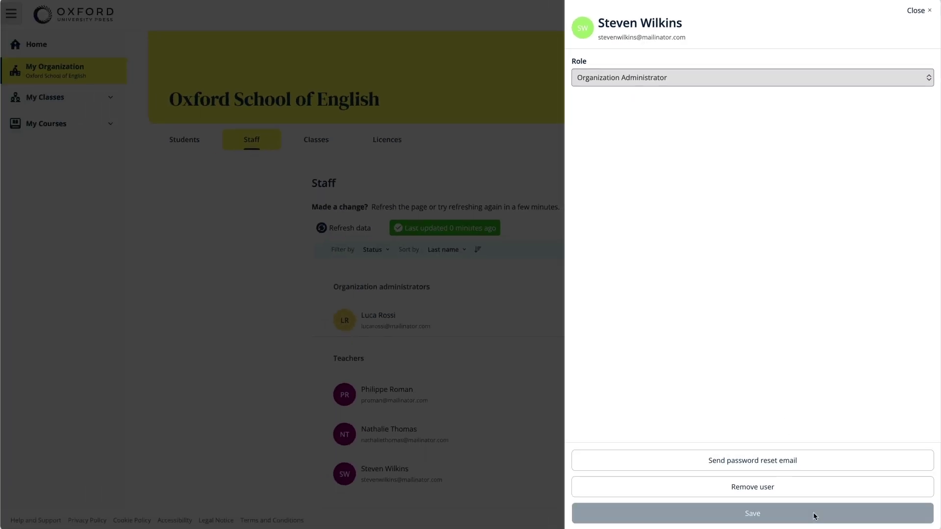
{"action": "left_click", "coordinate": [814, 516]}
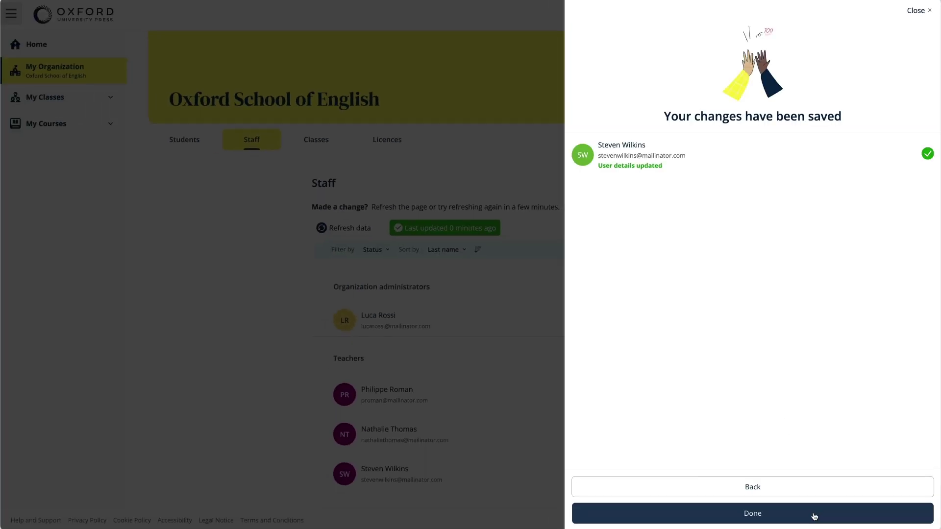
{"action": "left_click", "coordinate": [814, 516]}
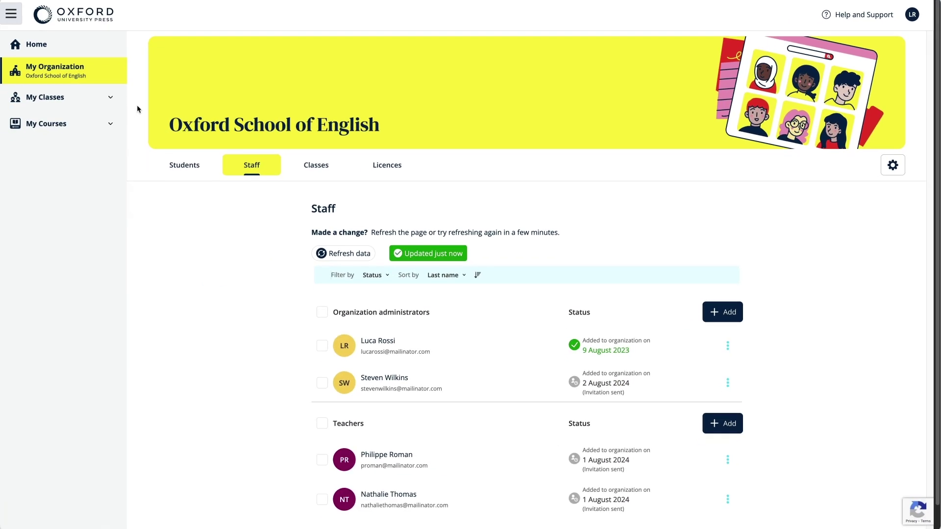
- Remove the second student from Class 1's People list, leaving two students and one teacher
{"action": "left_click", "coordinate": [114, 101]}
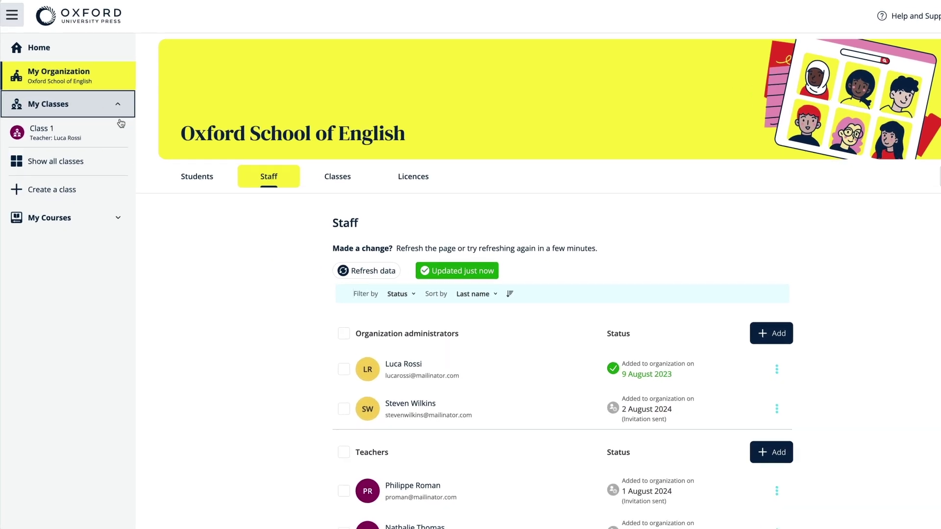
{"action": "left_click", "coordinate": [120, 132]}
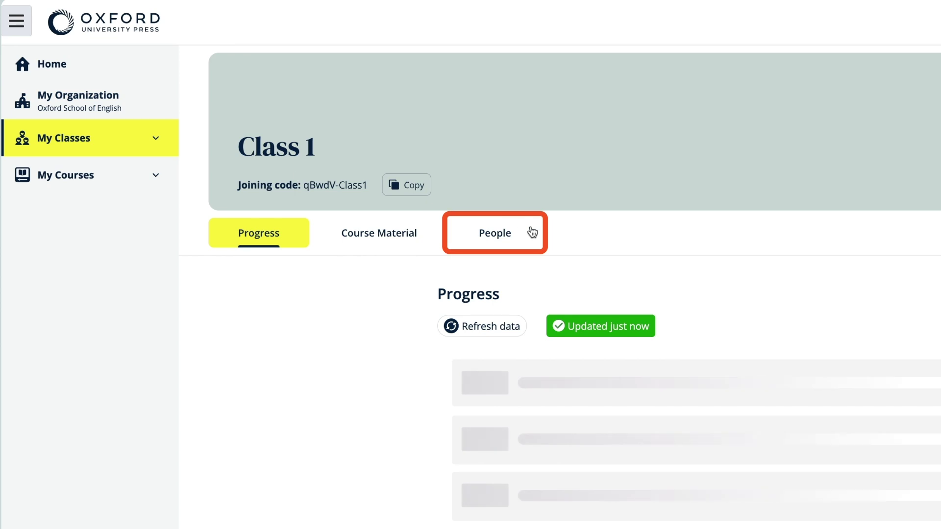
{"action": "left_click", "coordinate": [533, 238]}
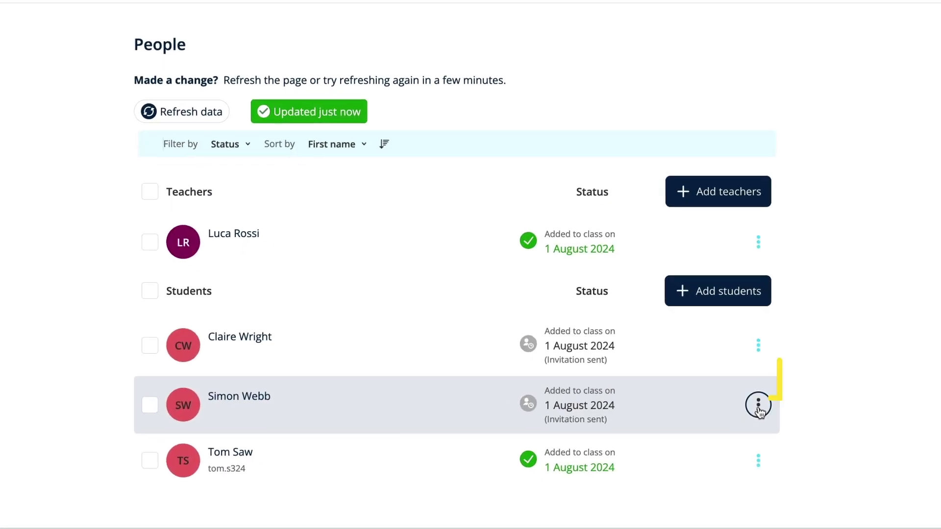
{"action": "left_click", "coordinate": [727, 449]}
{"action": "left_click", "coordinate": [754, 387]}
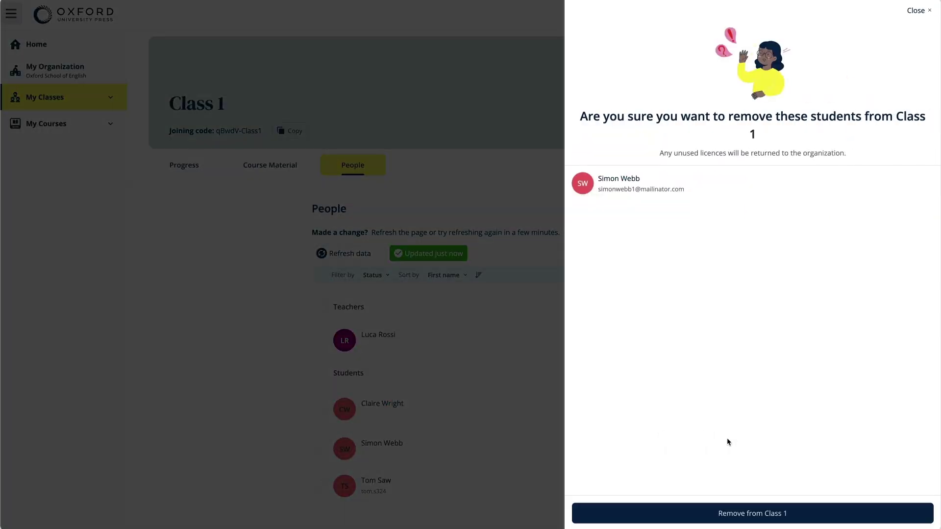
{"action": "left_click", "coordinate": [713, 513]}
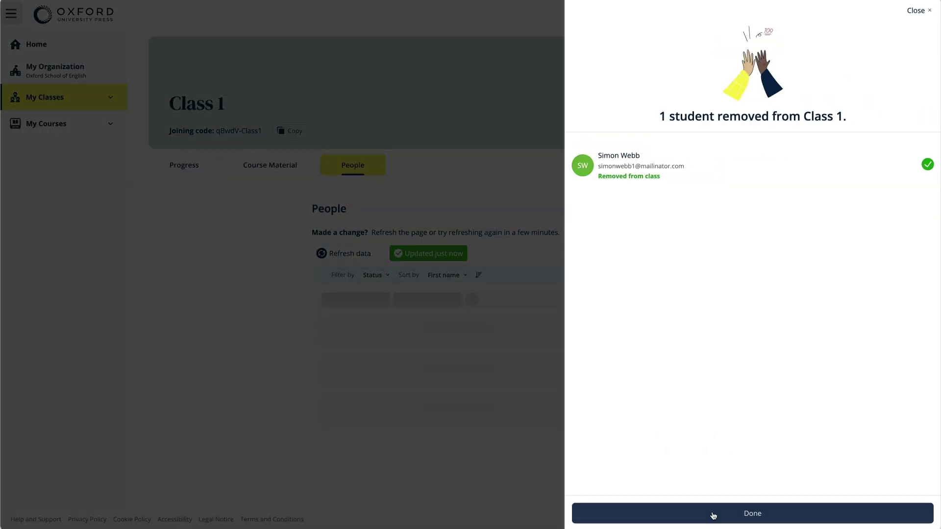
{"action": "left_click", "coordinate": [713, 514]}
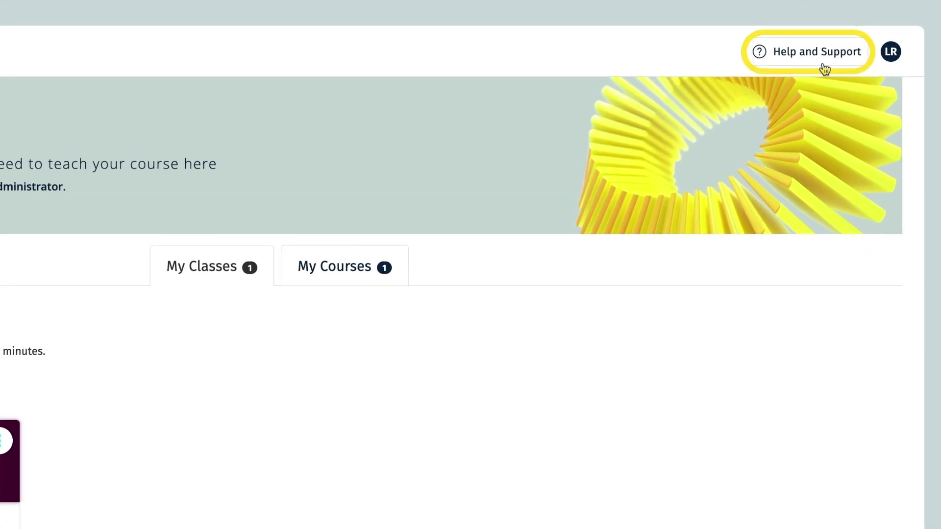
- Browse the Administrators help articles in Help and Support, then return to the main help menu
{"action": "left_click", "coordinate": [866, 14]}
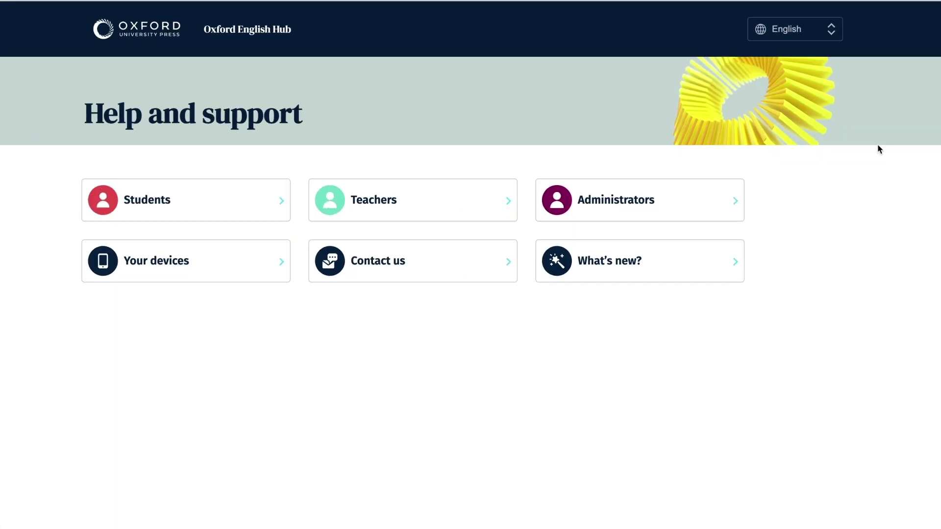
{"action": "left_click", "coordinate": [700, 213]}
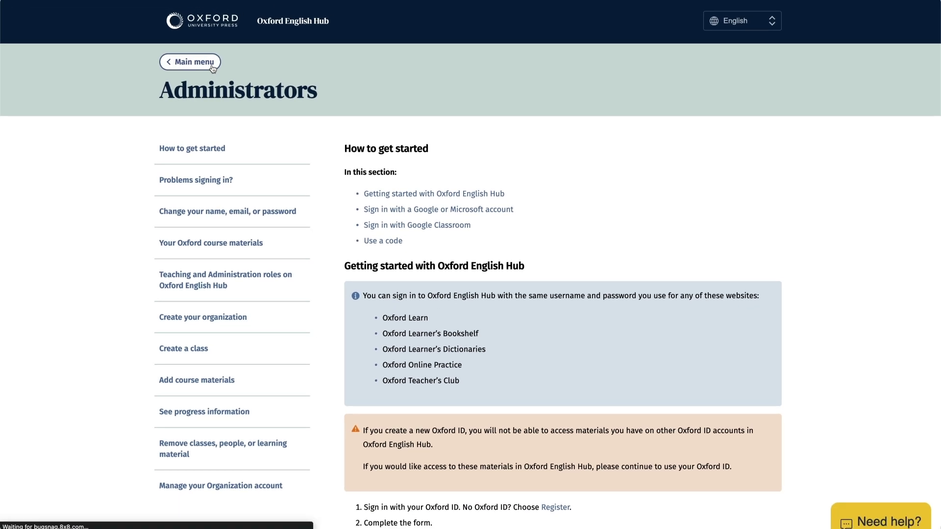
{"action": "left_click", "coordinate": [211, 67]}
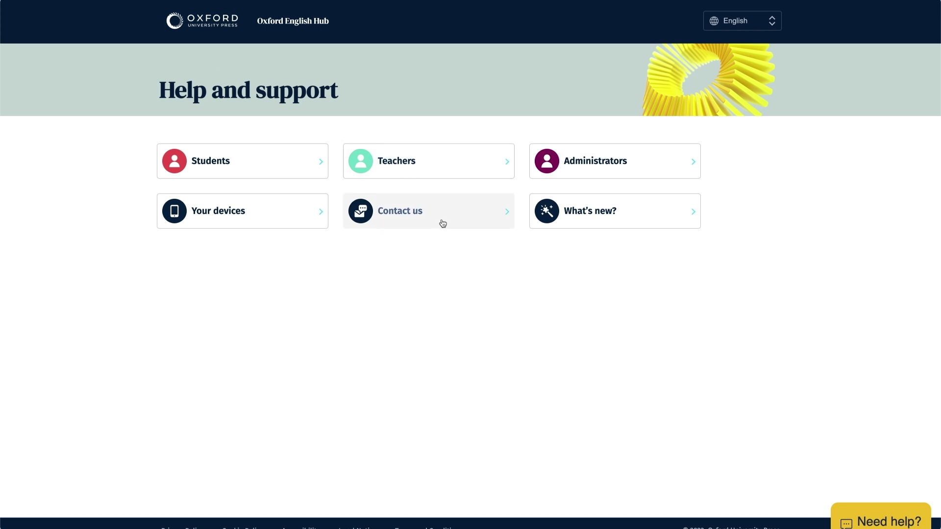
- Go from Contact us to the support enquiry form and start a Live Chat request
{"action": "left_click", "coordinate": [443, 224]}
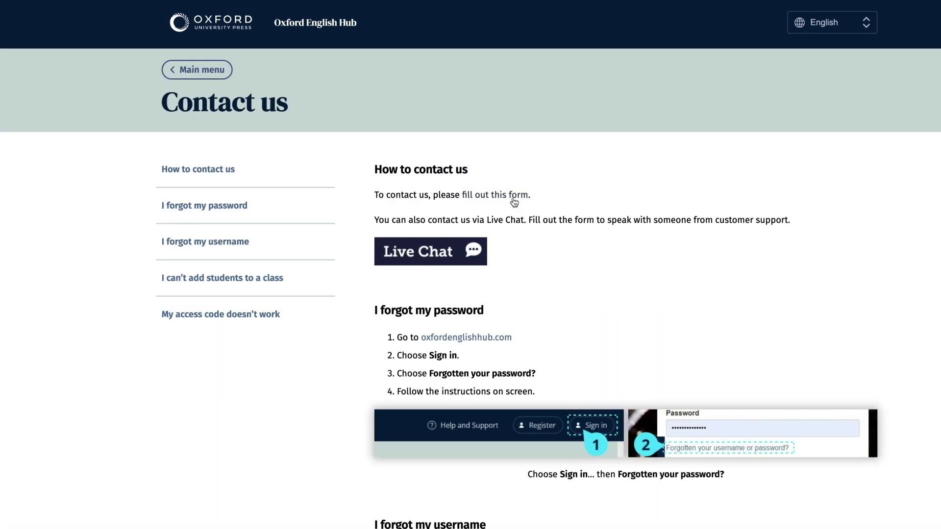
{"action": "left_click", "coordinate": [514, 201]}
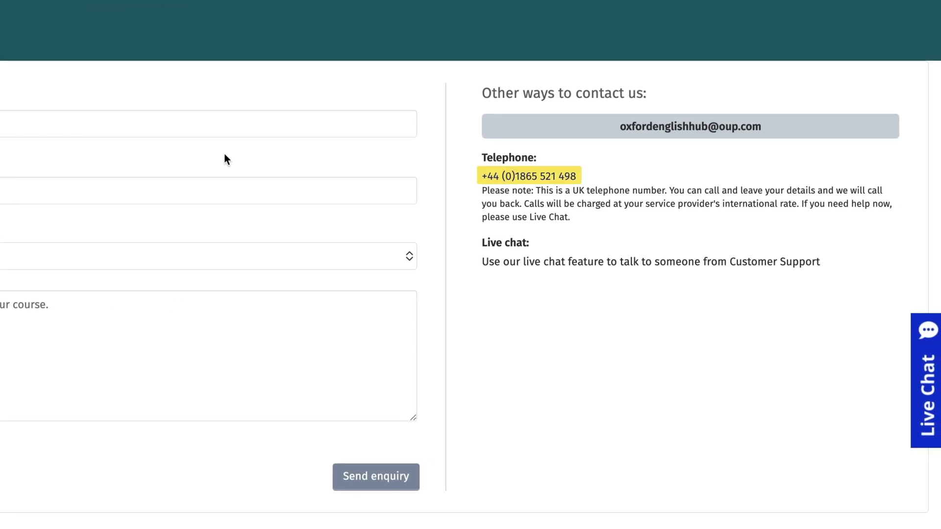
{"action": "left_click", "coordinate": [918, 392]}
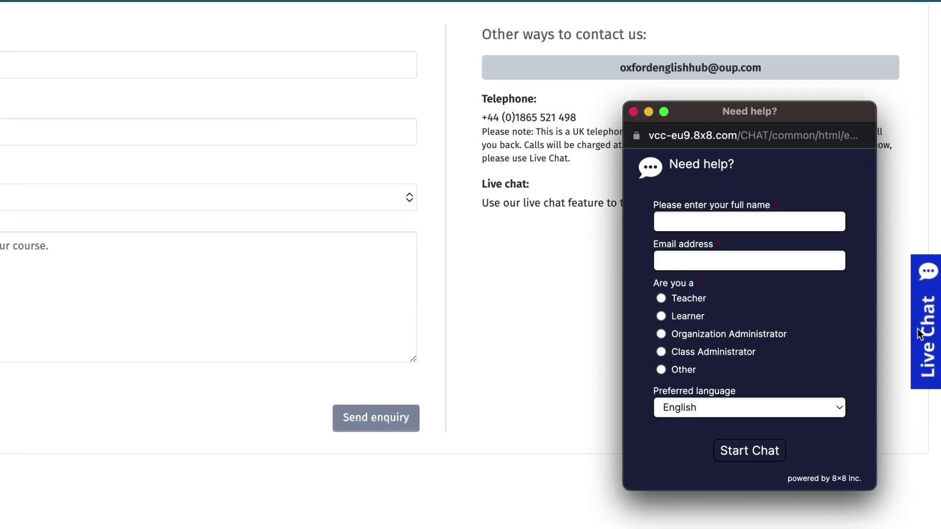